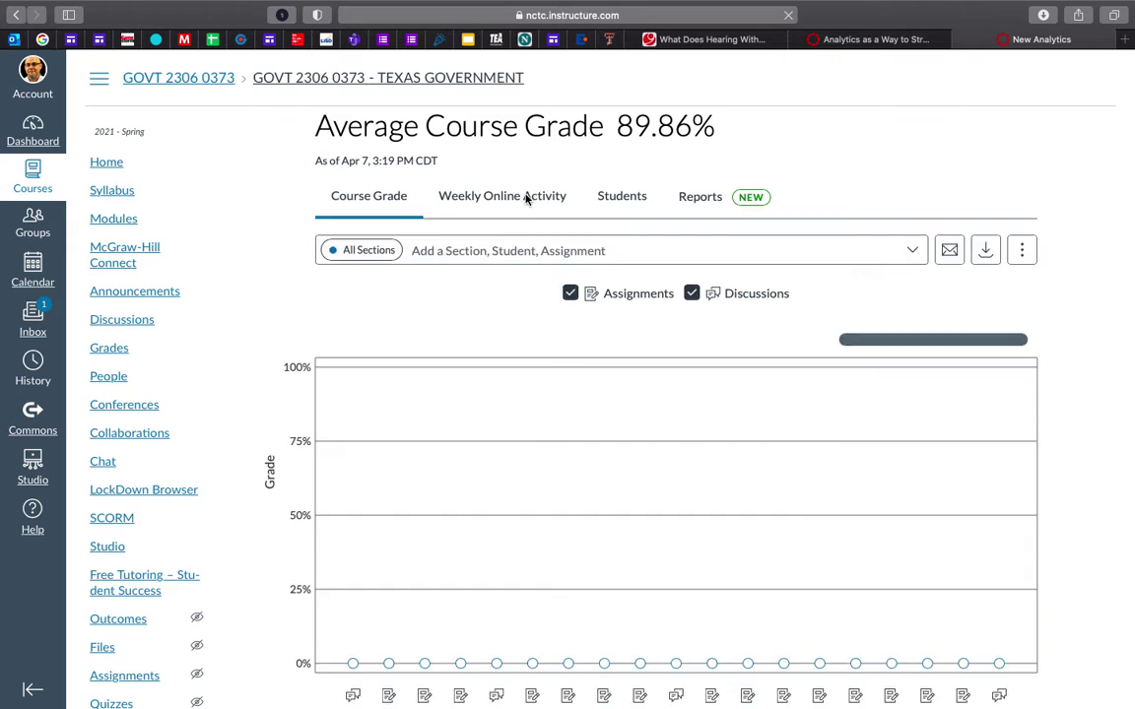
- Show the course's weekly online activity and inspect average page views and participation for individual weeks on the chart
left_click(526, 198)
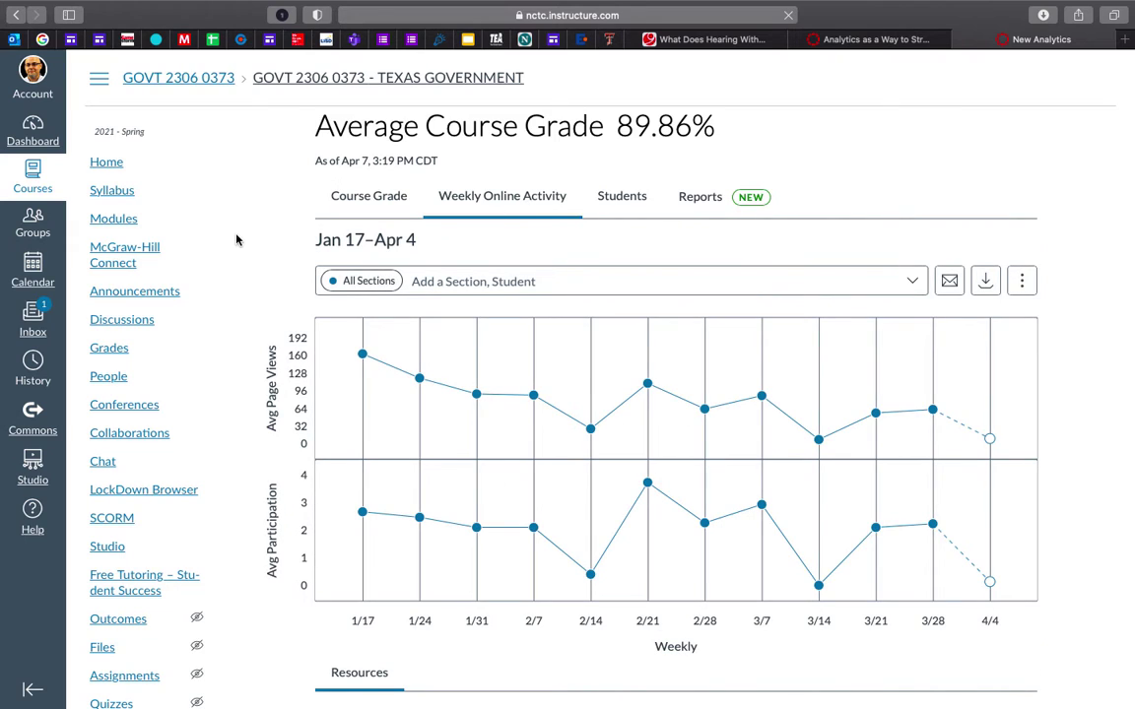
scroll(236, 239, "down", 2)
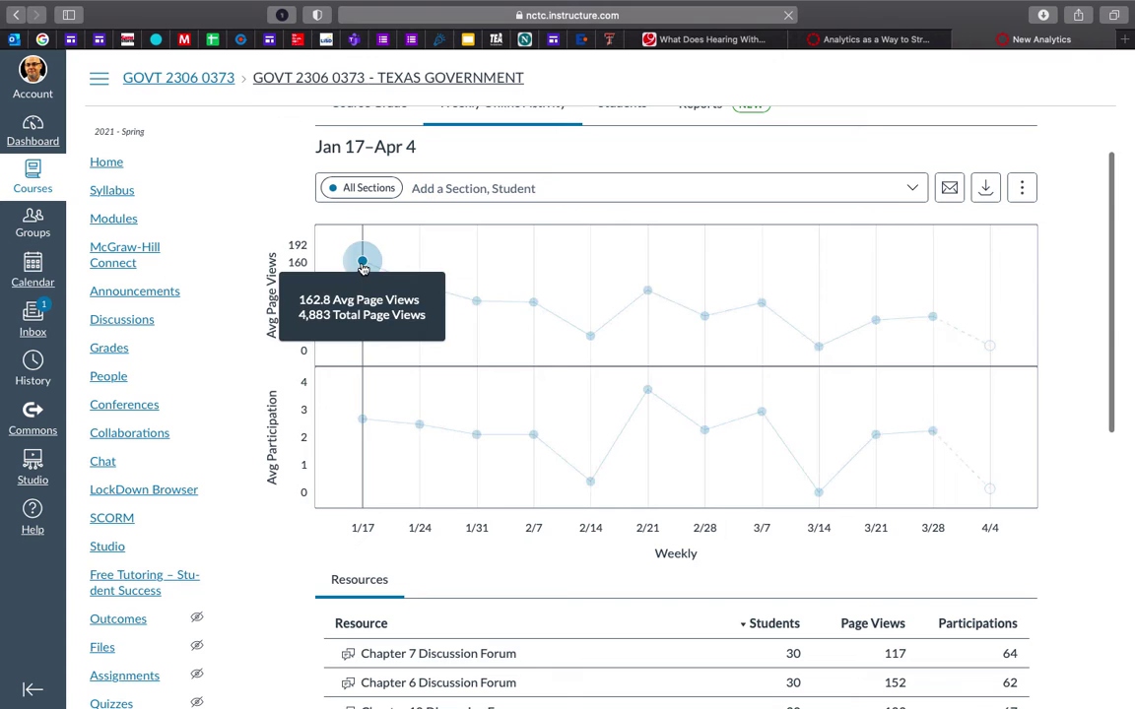
mouse_move(363, 422)
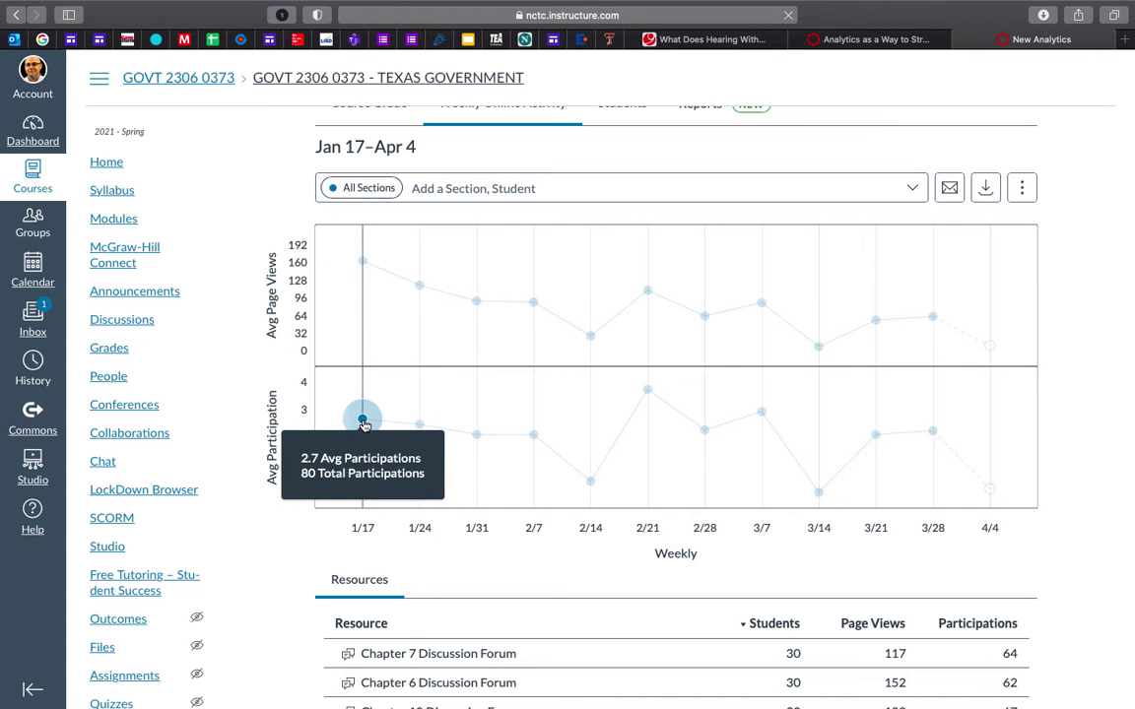
mouse_move(420, 426)
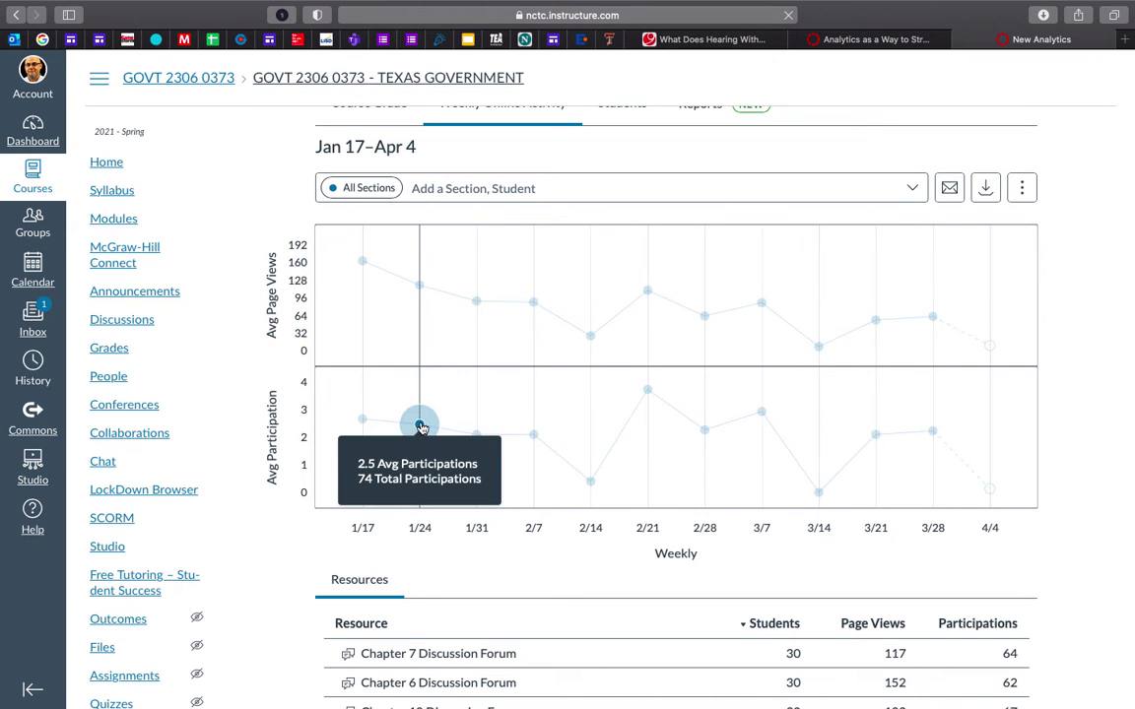
mouse_move(592, 487)
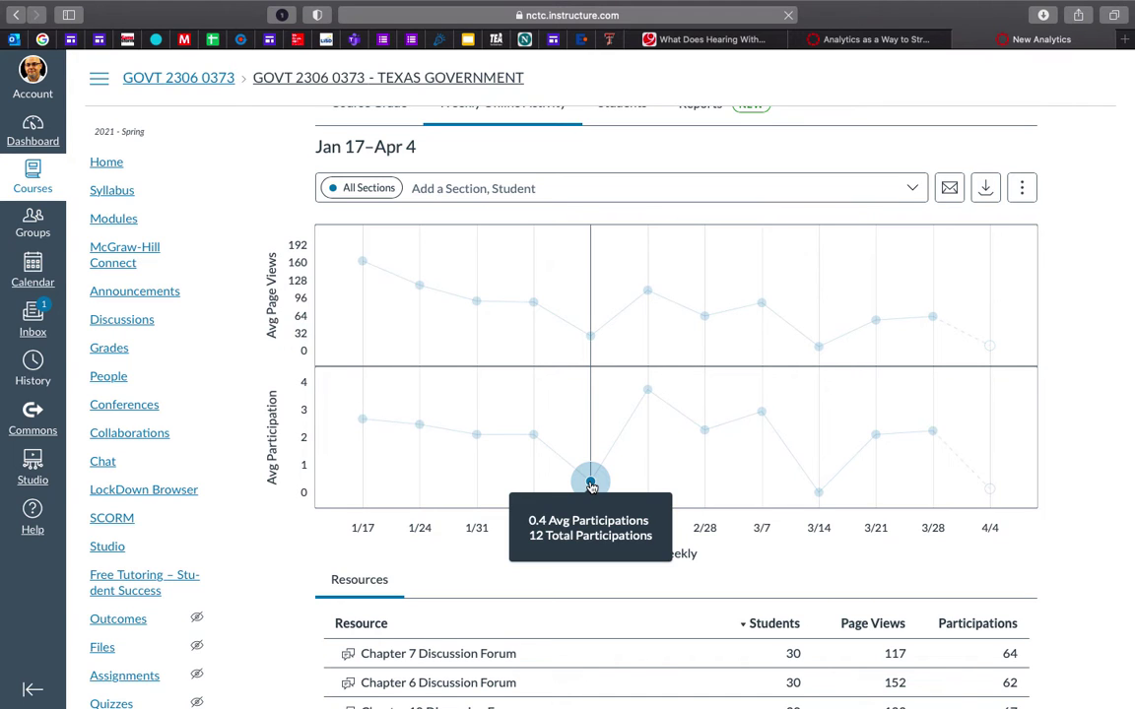
mouse_move(648, 391)
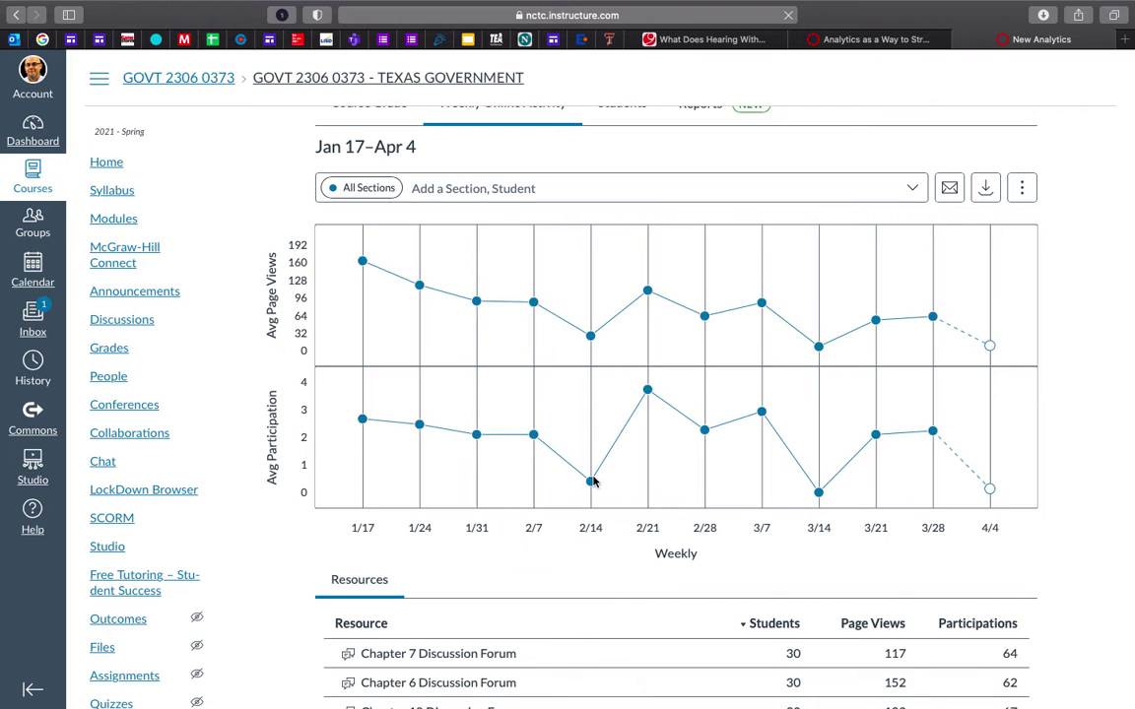
mouse_move(818, 496)
- Review the Resources table's student, page view and participation figures for the discussion forums, assignments and files
scroll(456, 564, "down", 5)
scroll(456, 564, "down", 3)
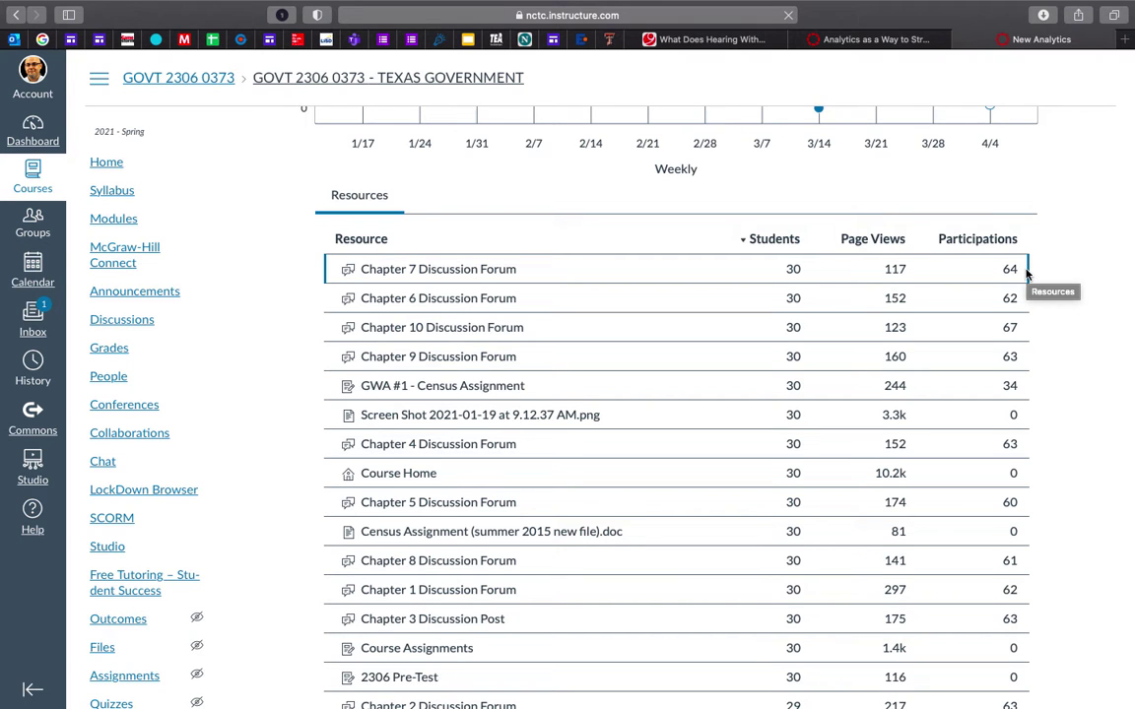
scroll(291, 493, "up", 5)
scroll(291, 493, "down", 5)
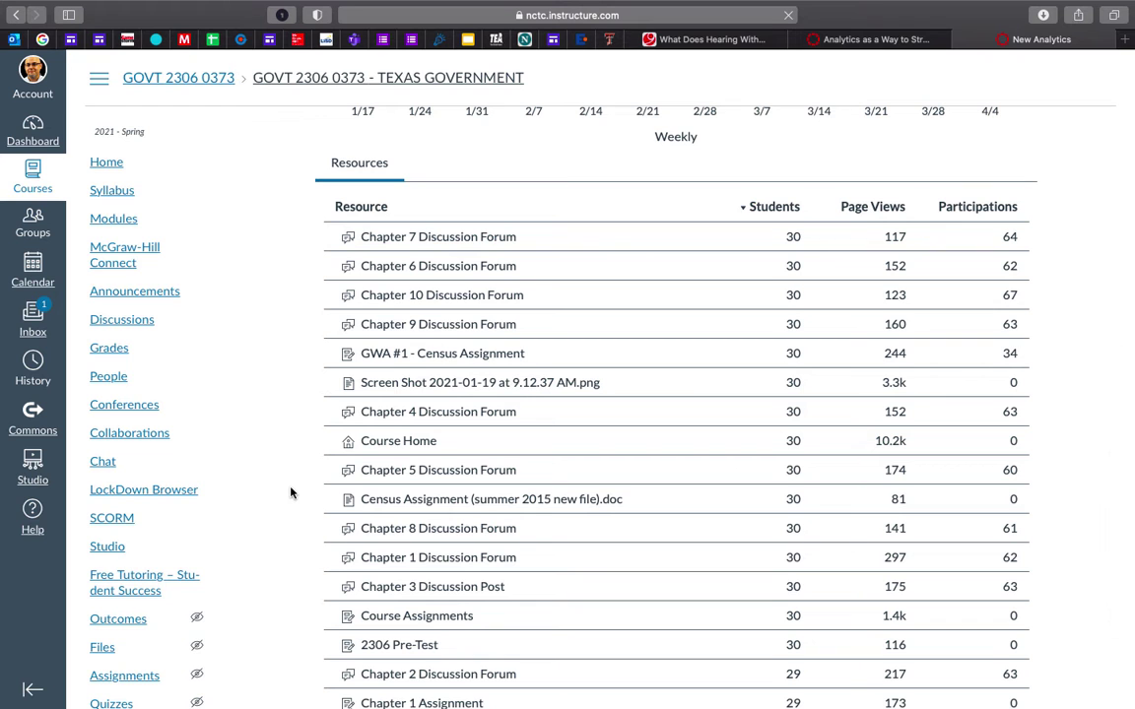
scroll(473, 438, "down", 5)
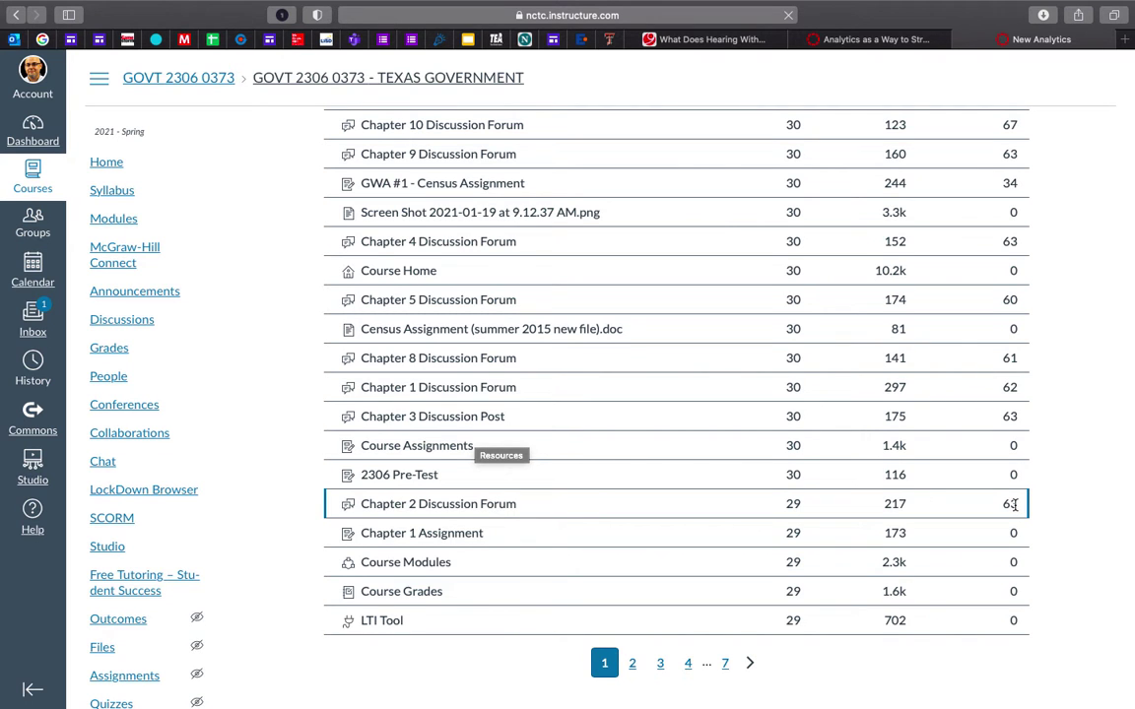
scroll(1015, 497, "up", 2)
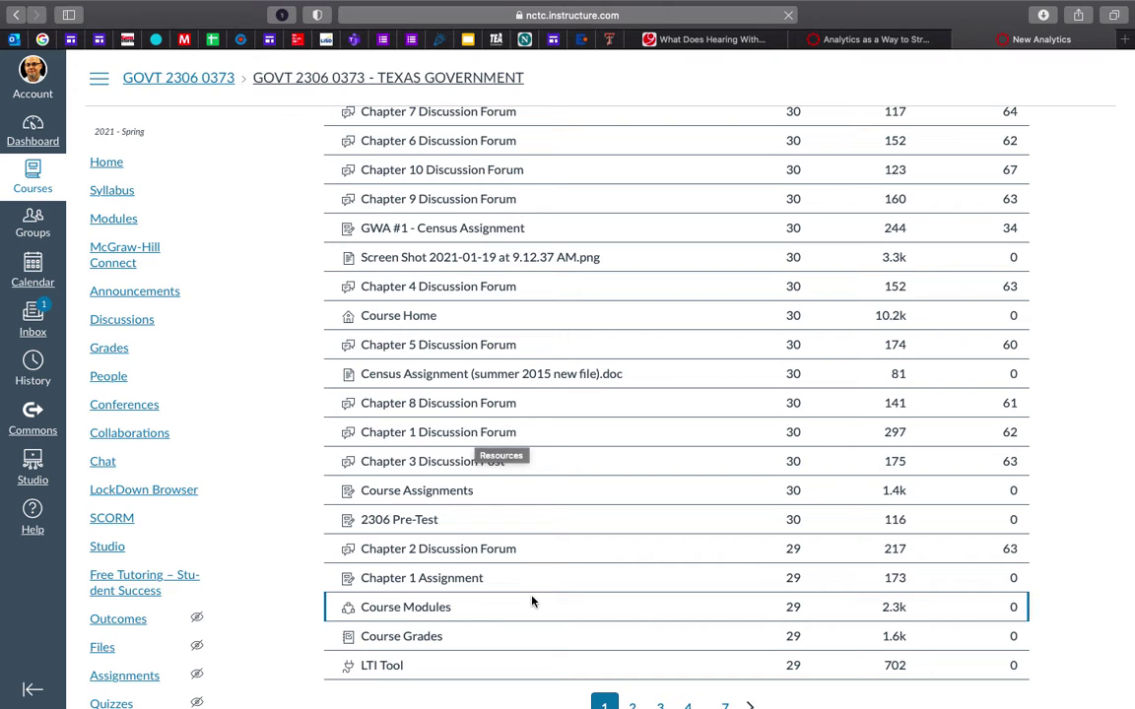
scroll(935, 365, "up", 4)
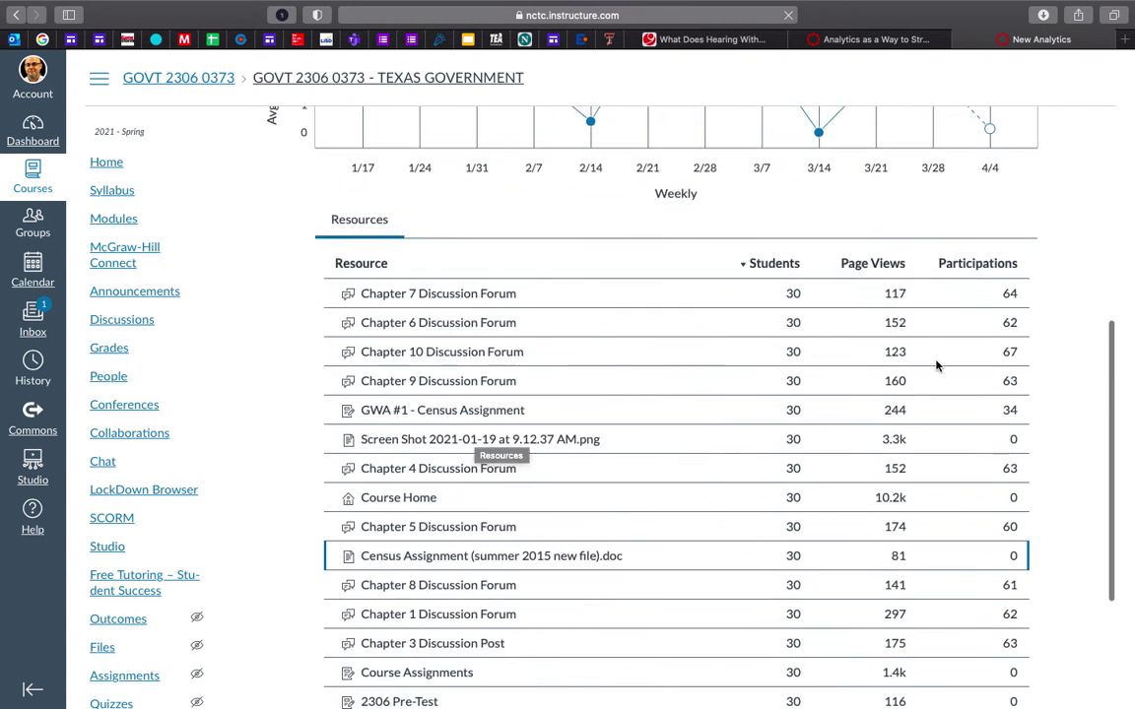
scroll(936, 365, "up", 3)
scroll(935, 366, "down", 5)
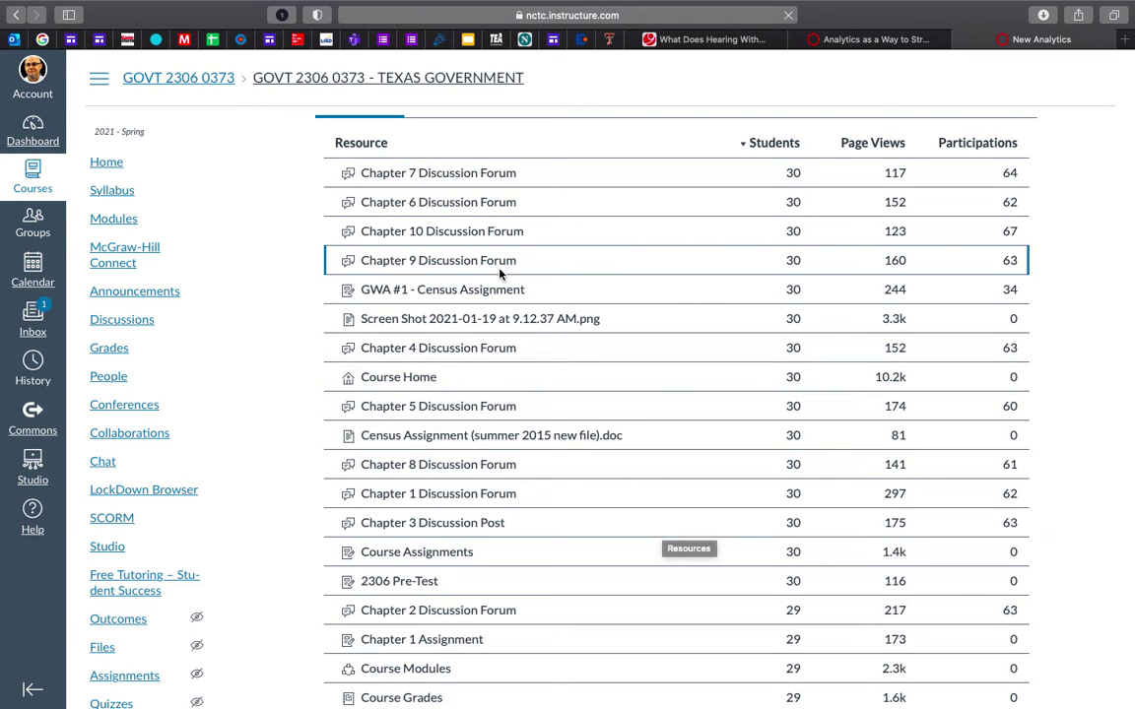
scroll(256, 222, "up", 3)
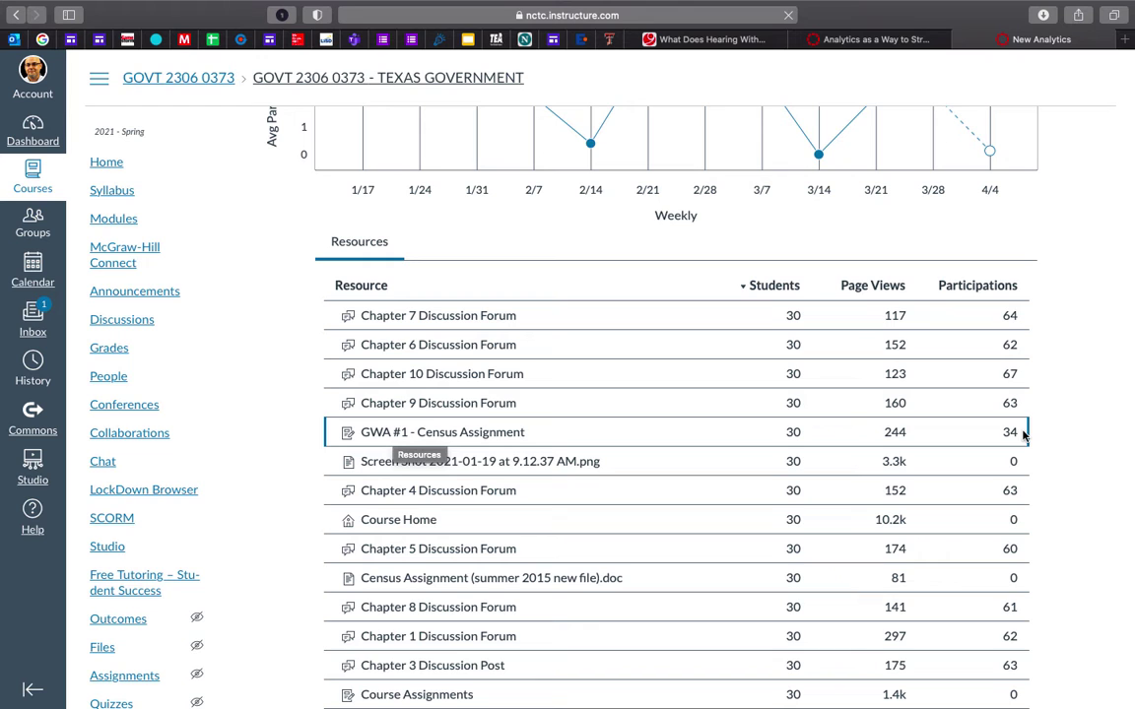
- Show the Students analytics and review each student's grade, on-time percentage, last participation, last page view and participations
scroll(1022, 435, "up", 5)
left_click(629, 198)
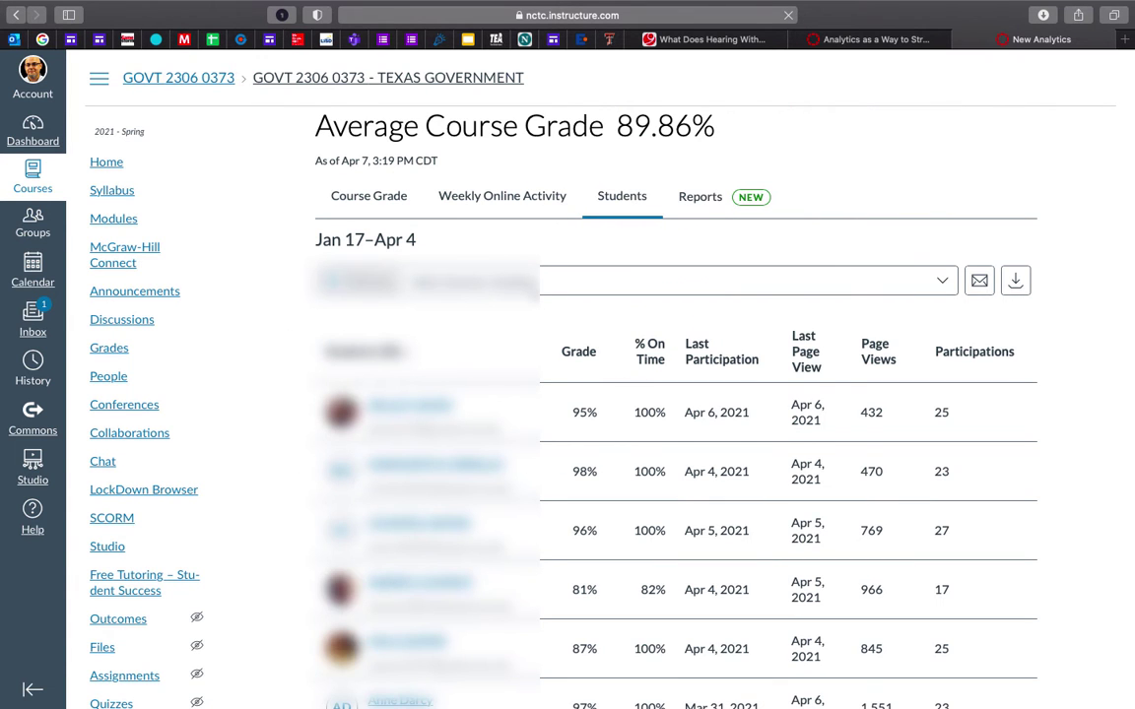
scroll(628, 200, "down", 2)
scroll(537, 295, "down", 1)
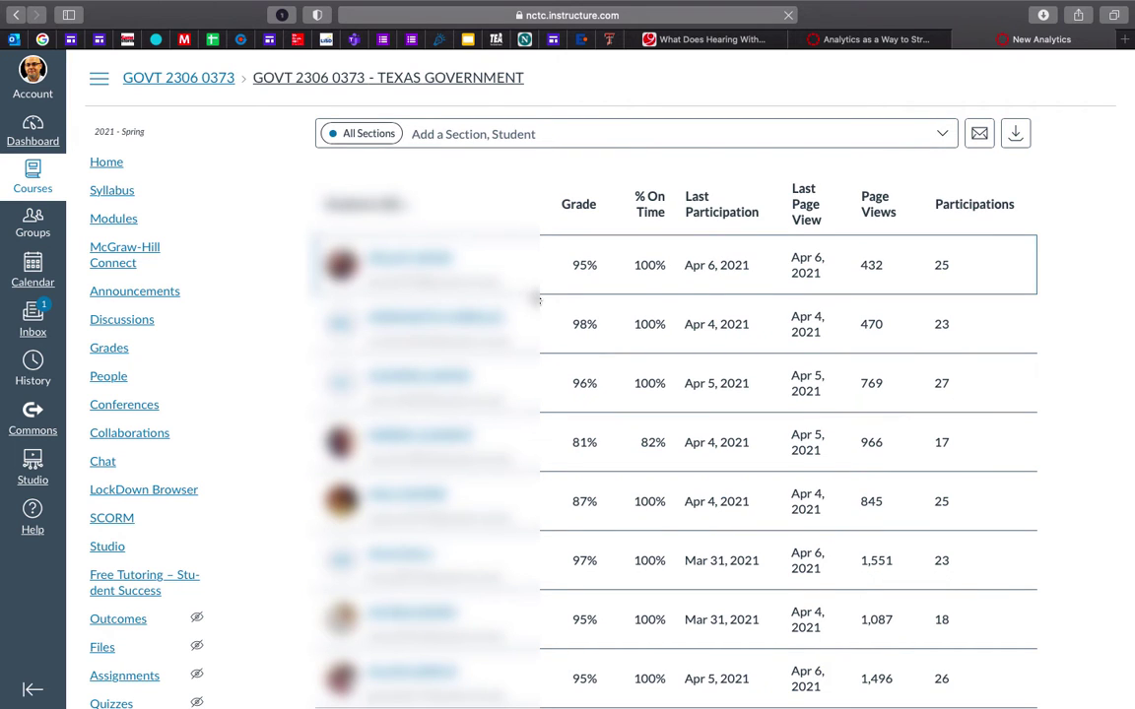
scroll(538, 301, "down", 1)
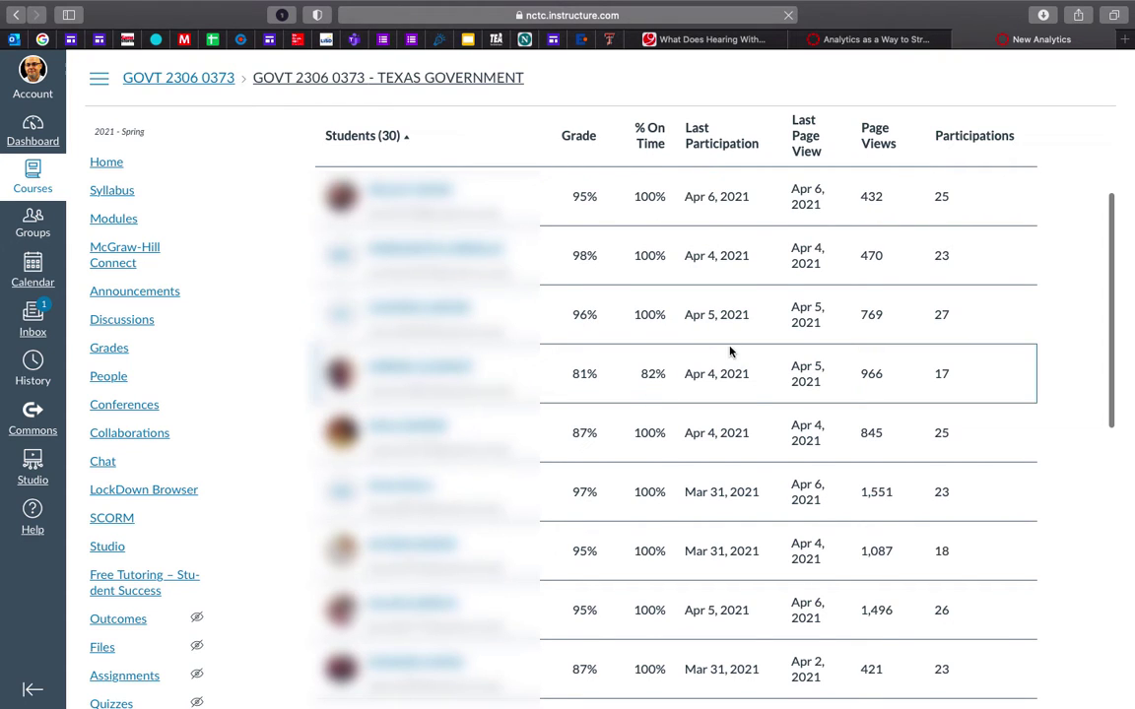
mouse_move(807, 146)
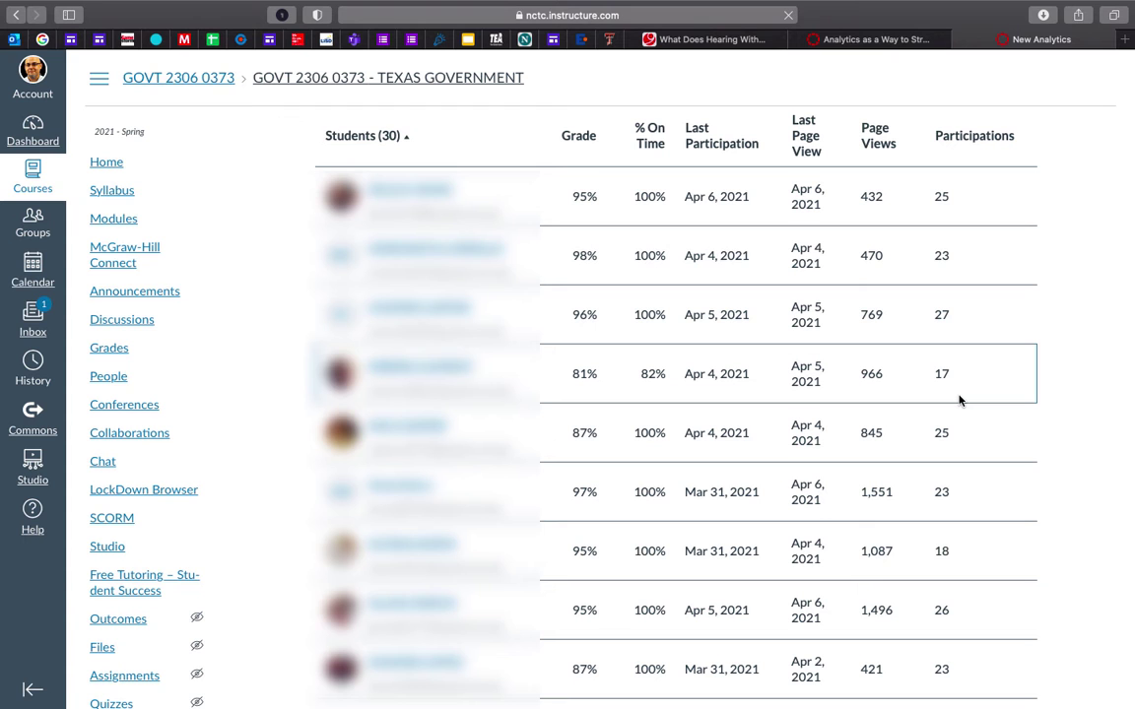
scroll(960, 400, "down", 10)
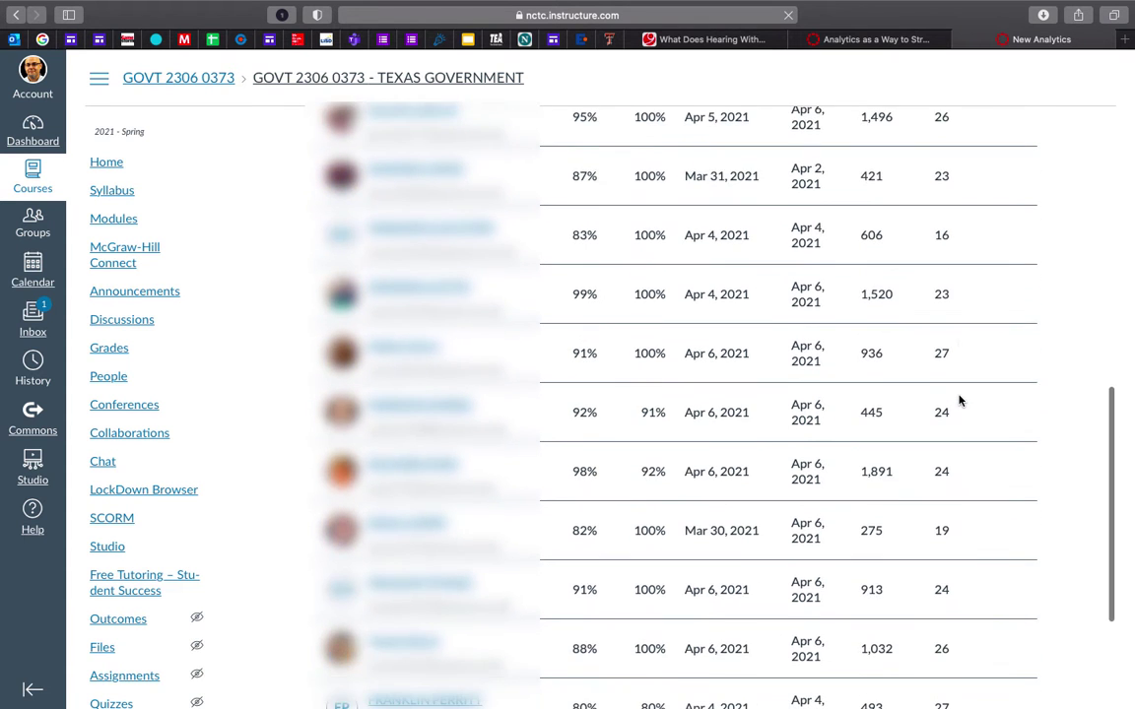
scroll(960, 400, "down", 2)
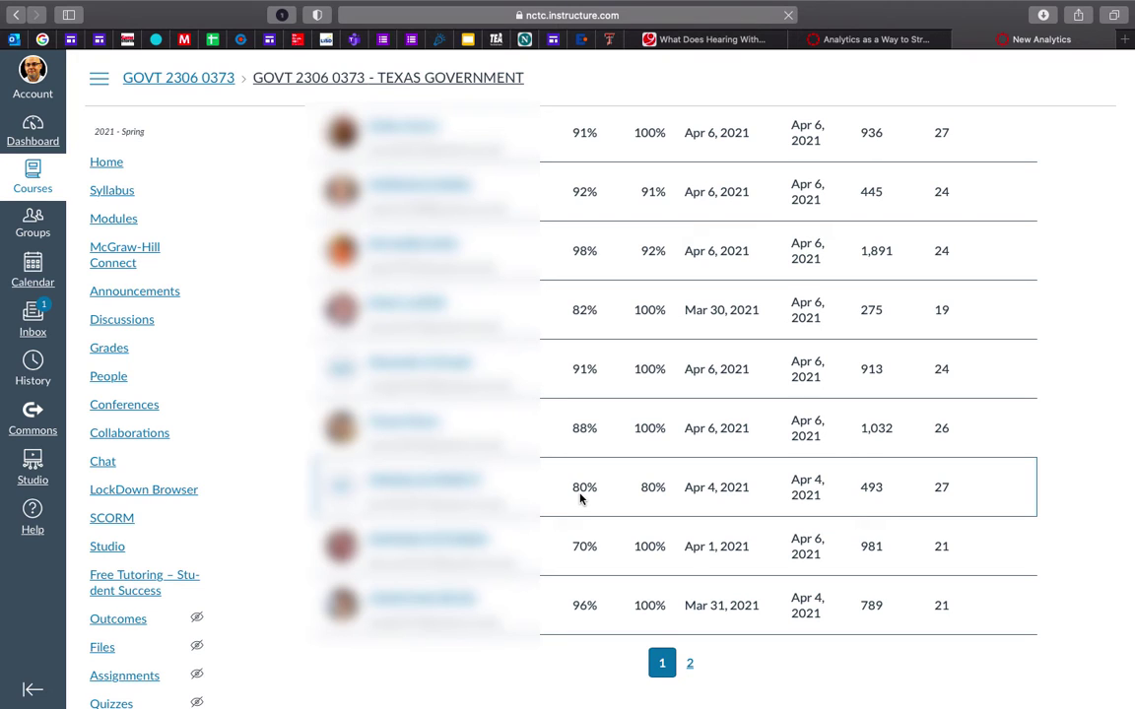
- Go to page 2 of the student list and review the remaining students' grades and activity
left_click(691, 664)
scroll(611, 498, "up", 5)
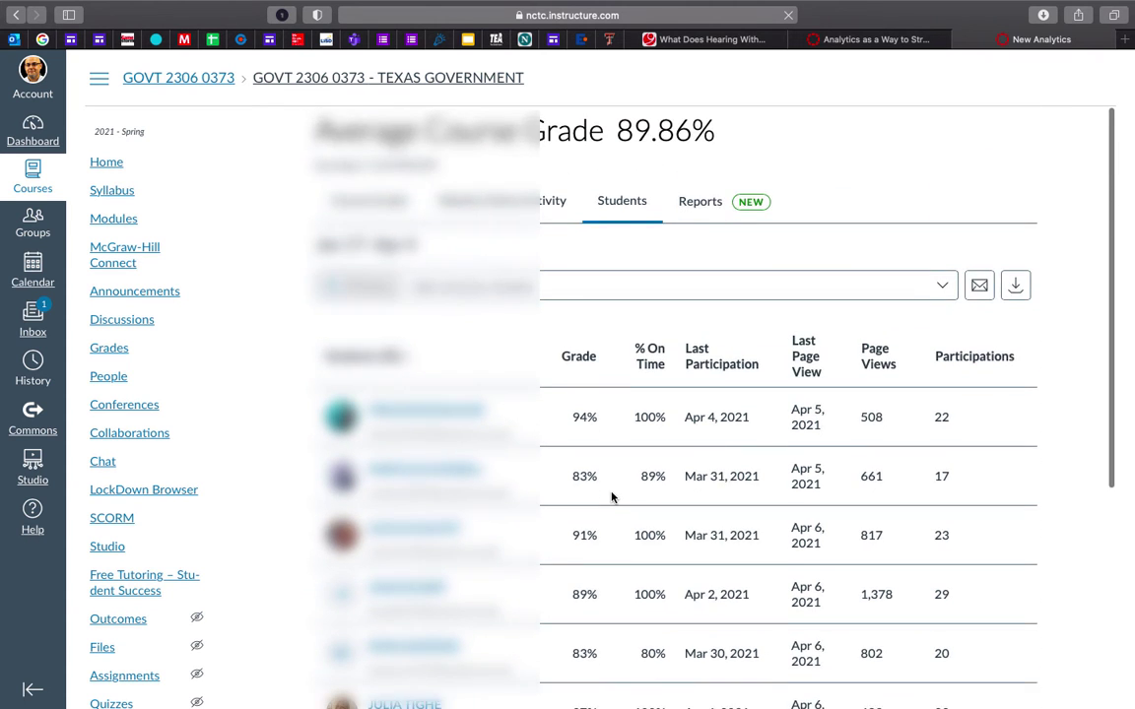
scroll(610, 498, "down", 3)
scroll(611, 497, "up", 1)
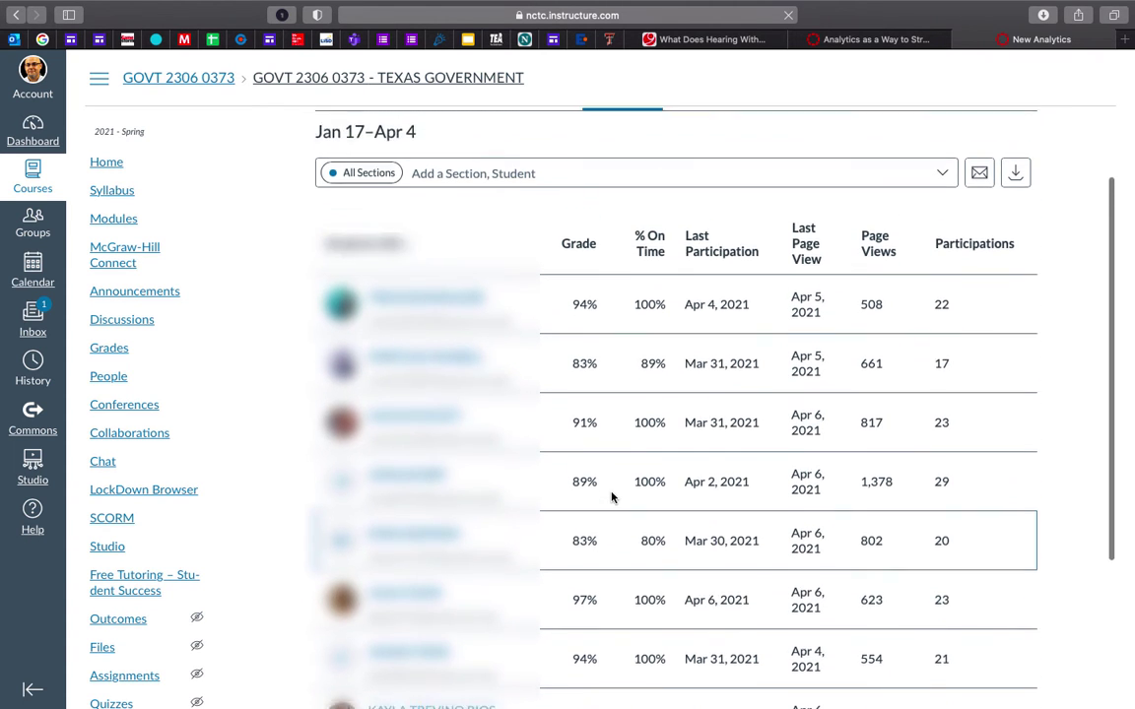
scroll(611, 498, "up", 2)
scroll(611, 497, "down", 3)
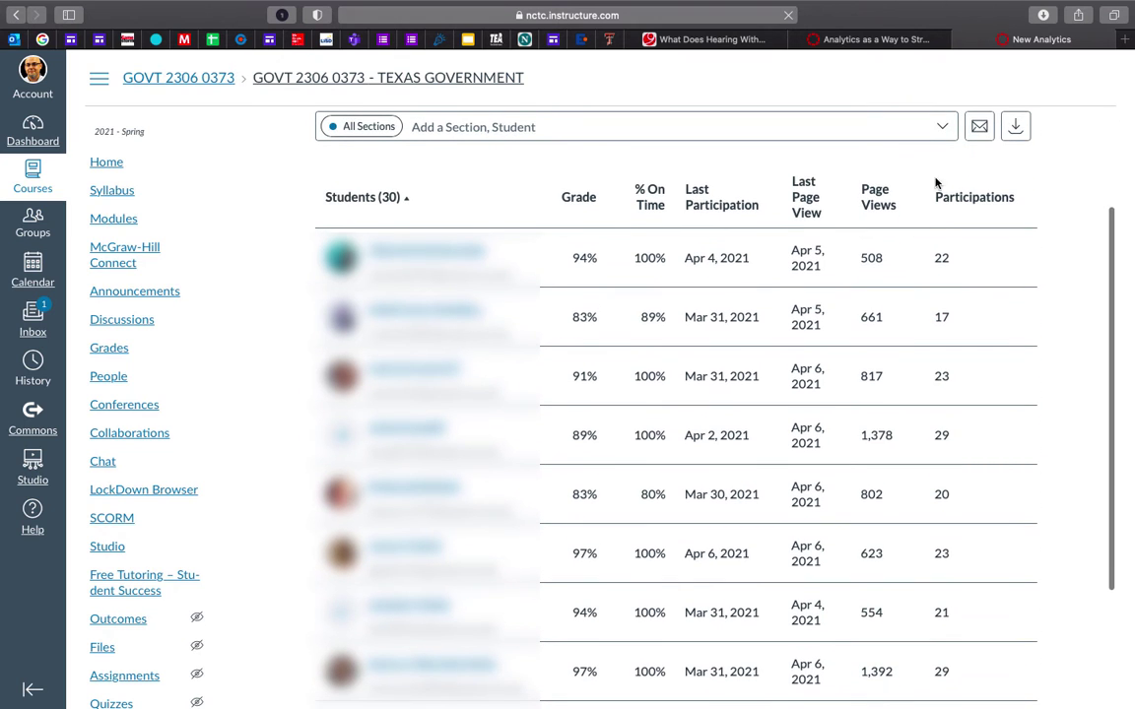
- Start a message to students from the analytics and look at the Late and Missing recipient criteria
left_click(979, 128)
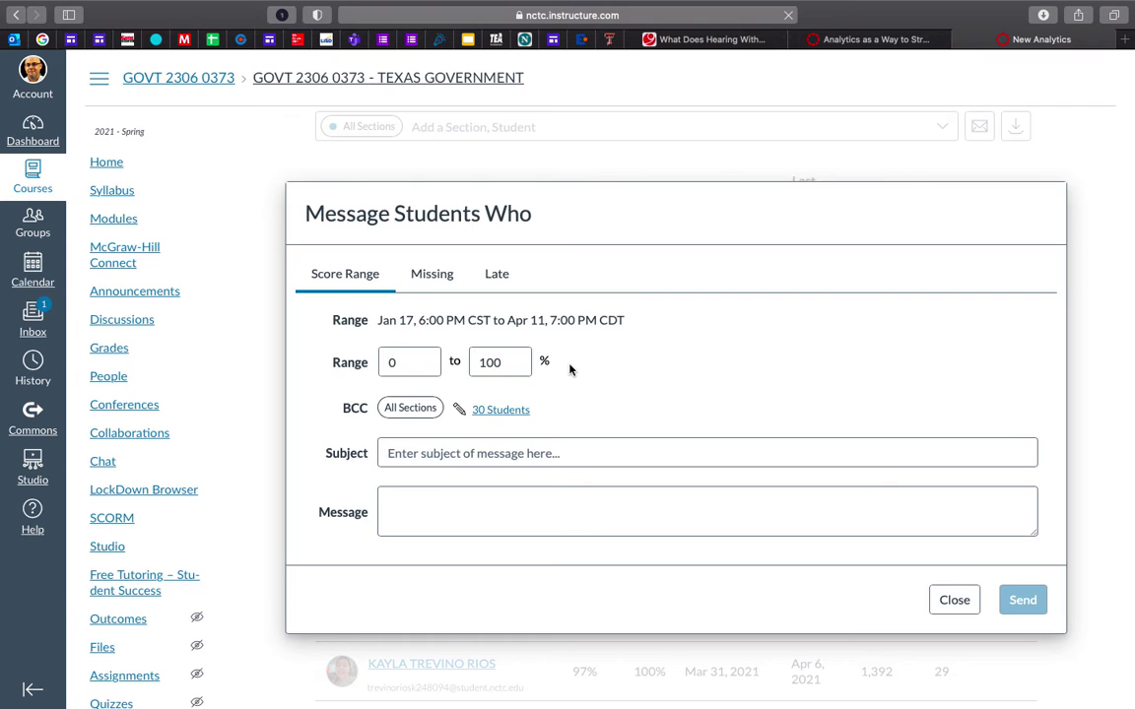
left_click(498, 283)
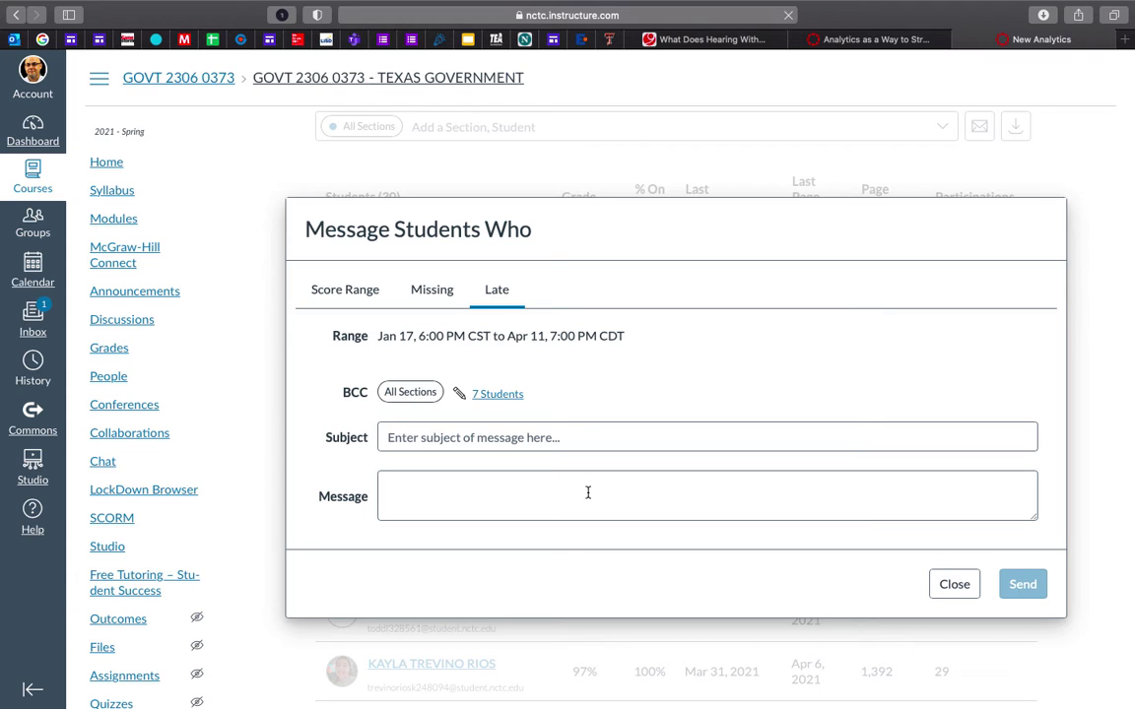
left_click(436, 296)
left_click(513, 440)
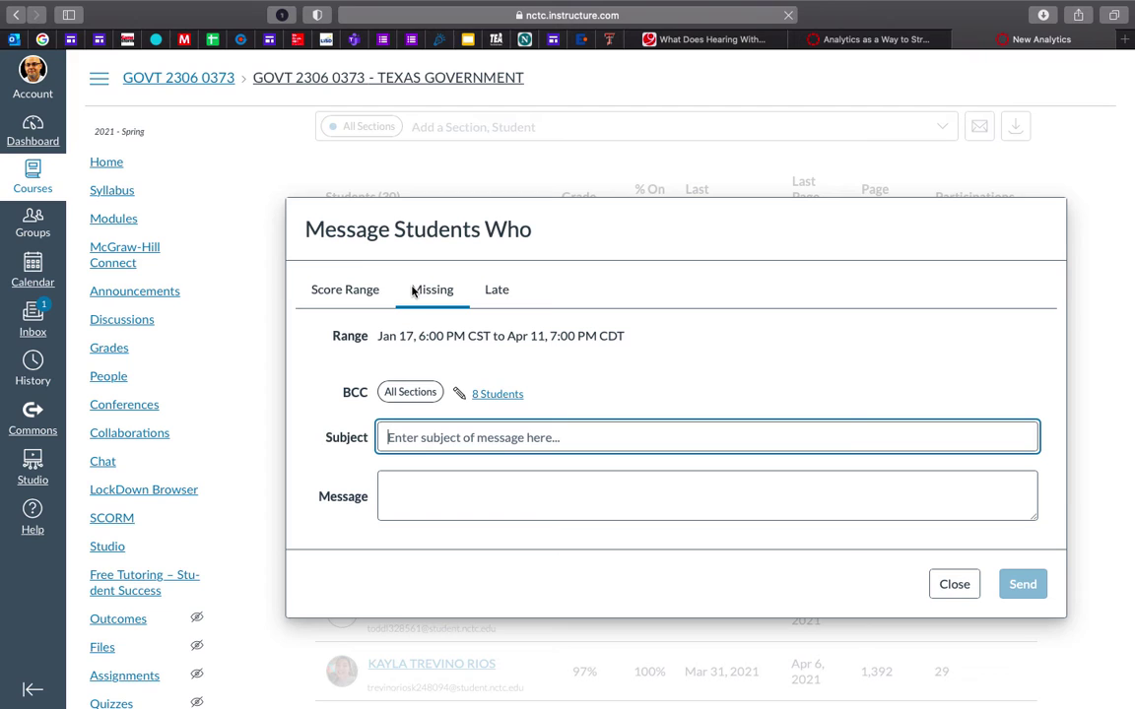
- Target the message by score range with 90 to 100 % and close the message form without sending
left_click(368, 289)
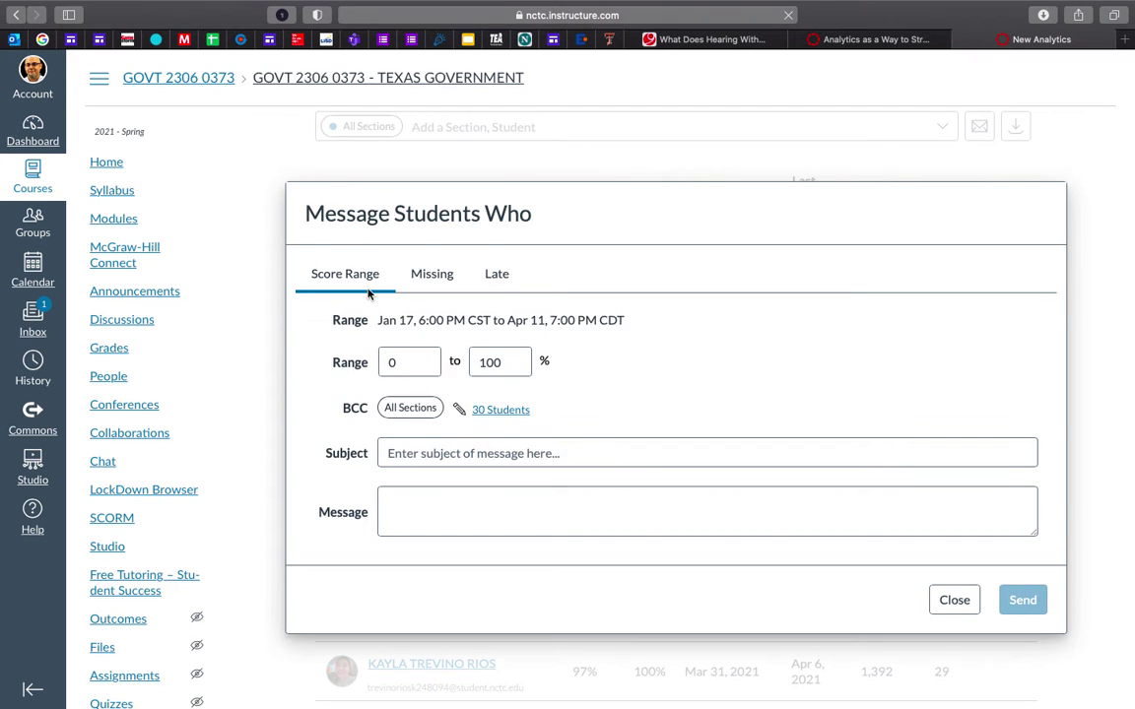
double_click(412, 357)
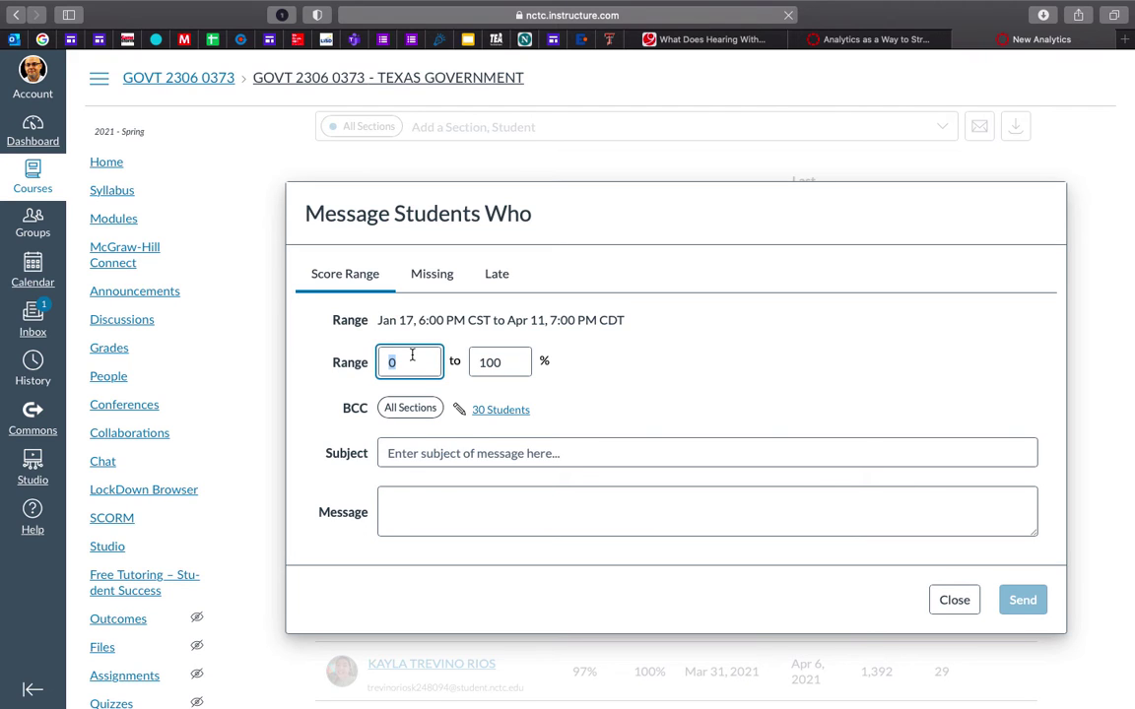
type("90")
left_click(634, 392)
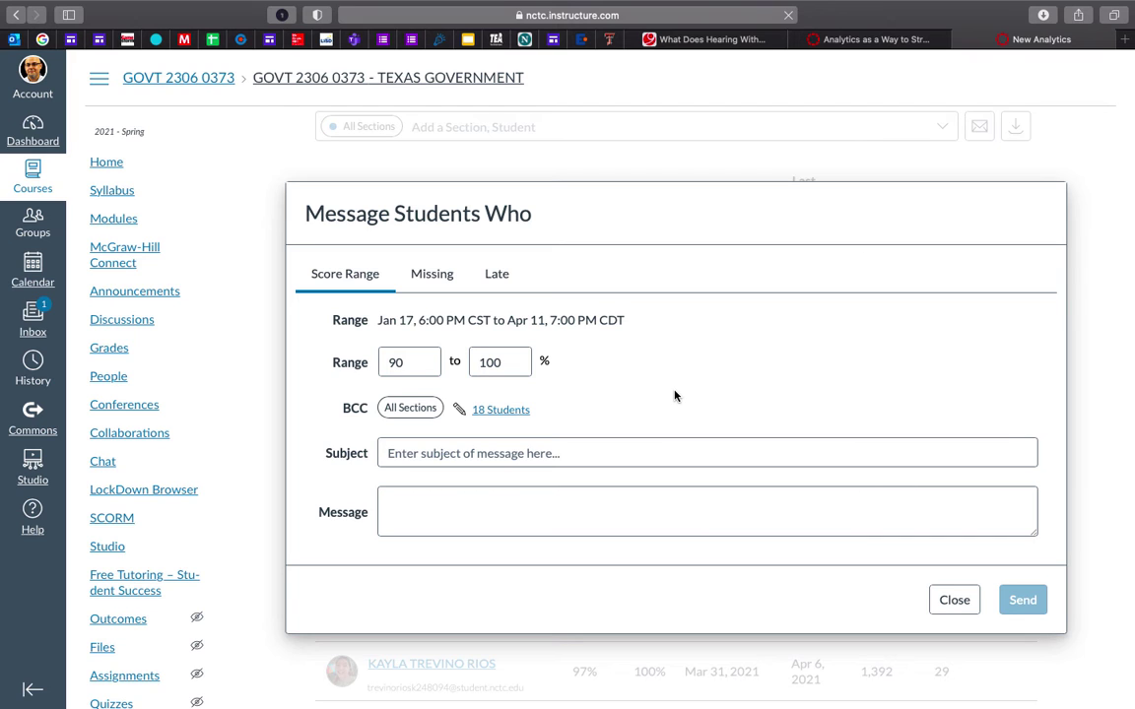
left_click(954, 600)
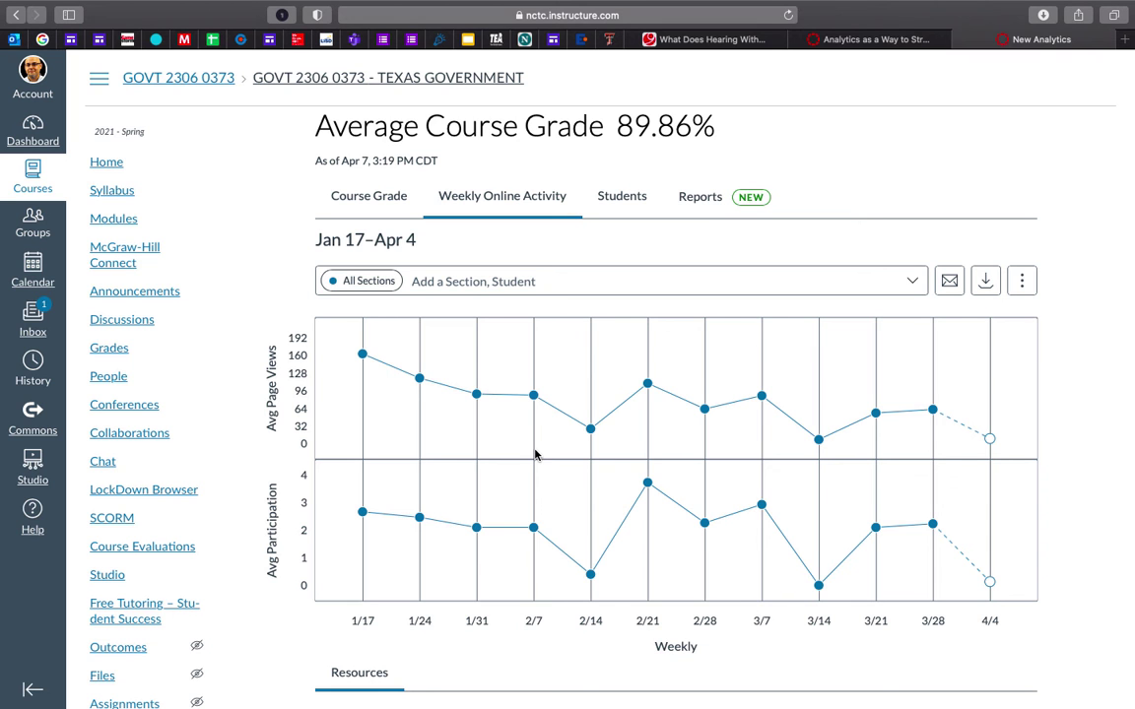
- Display the weekly online activity as a data table instead of a chart
scroll(266, 256, "down", 5)
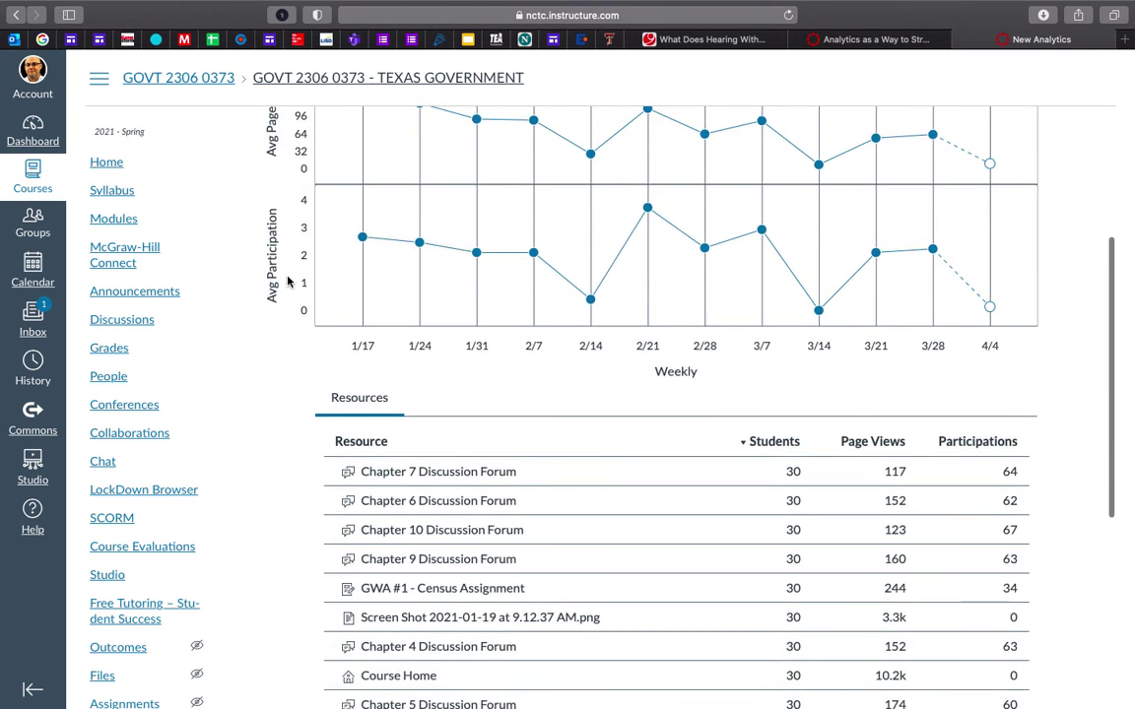
scroll(287, 282, "up", 5)
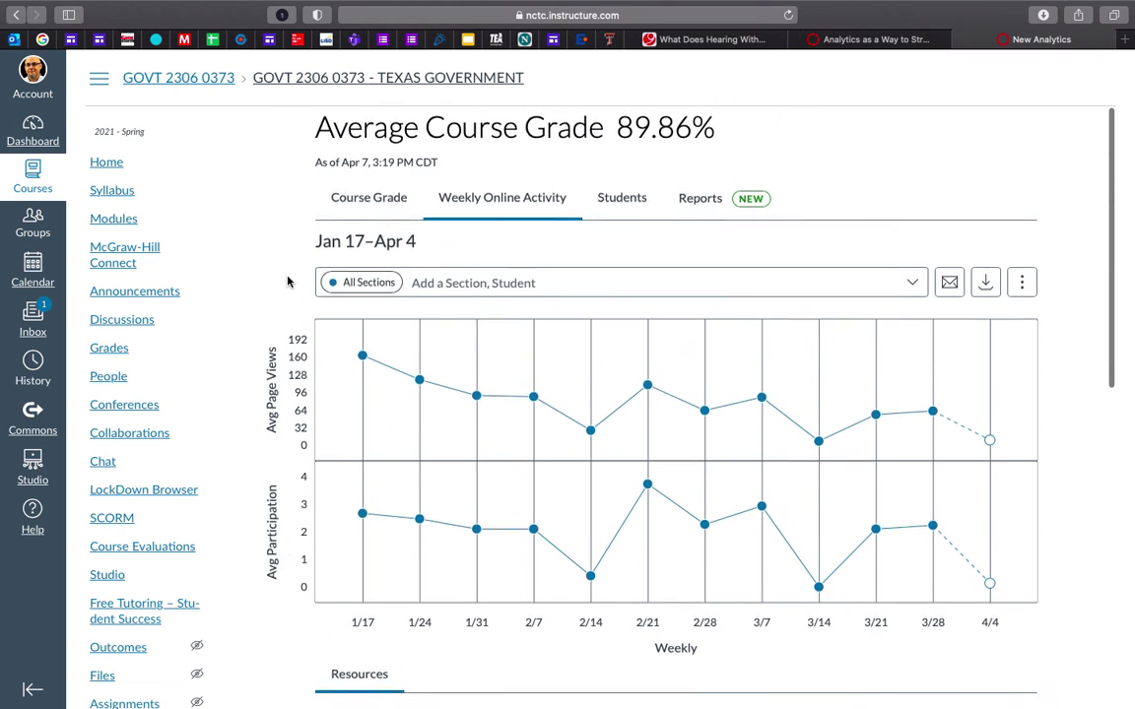
left_click(1024, 283)
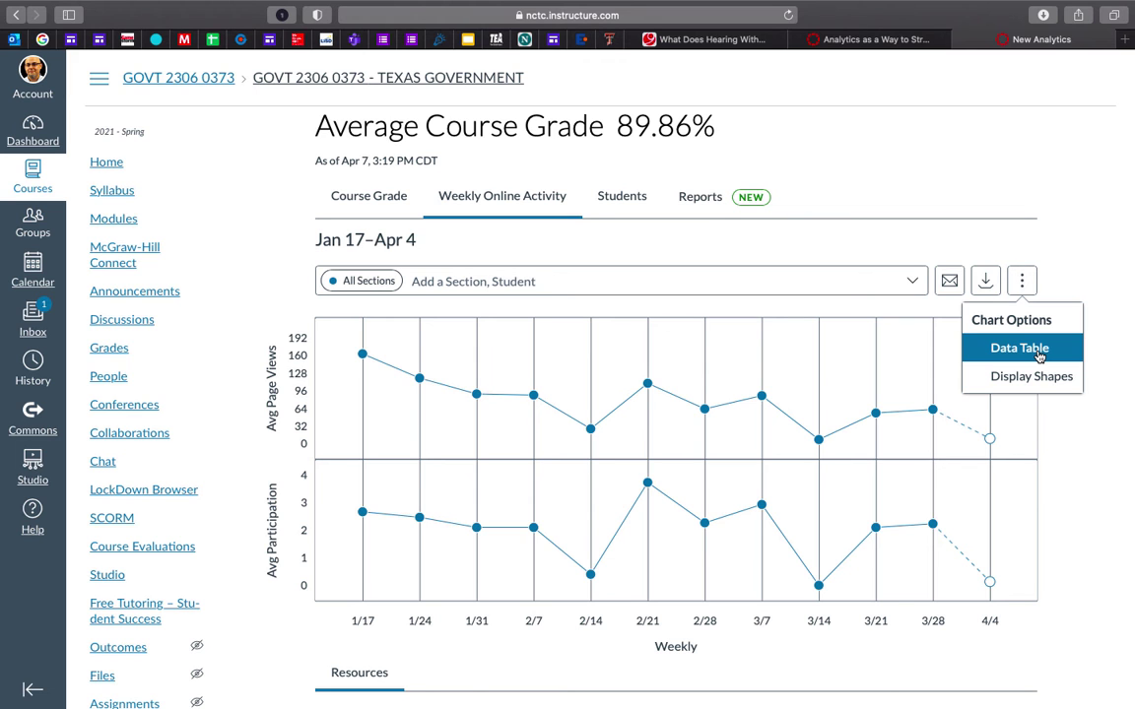
left_click(1039, 357)
- Open the page view details for the week 1/17–1/23 from the weekly data table
left_click_drag(758, 393, 359, 406)
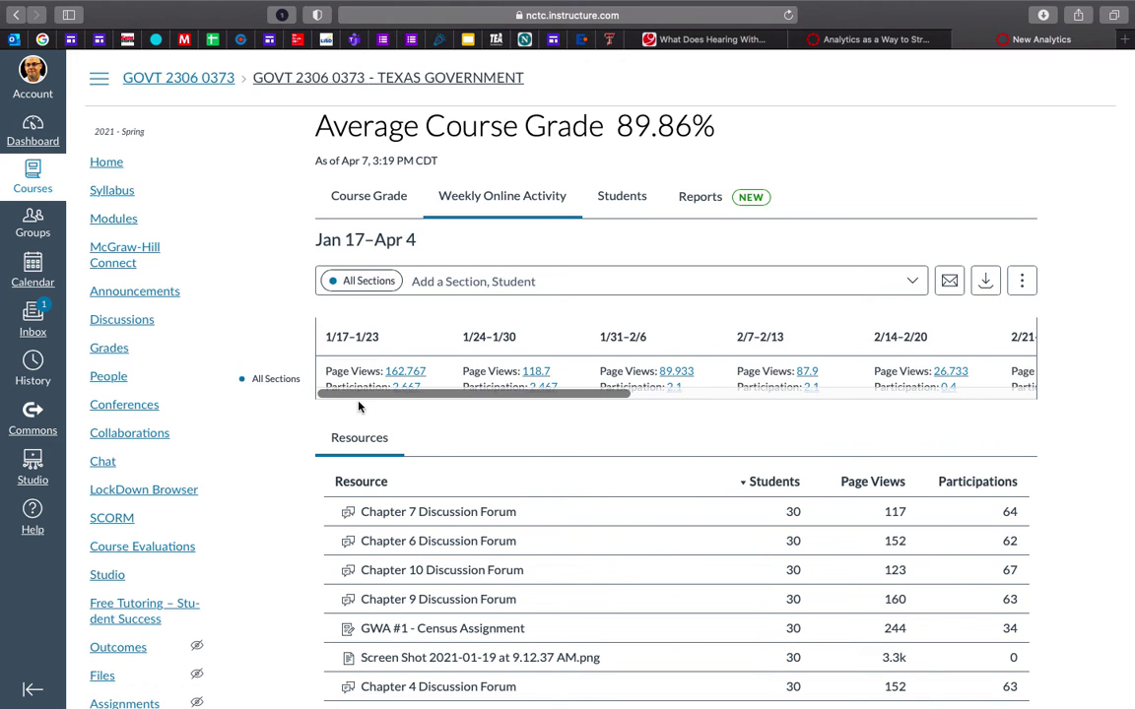
scroll(404, 309, "down", 1)
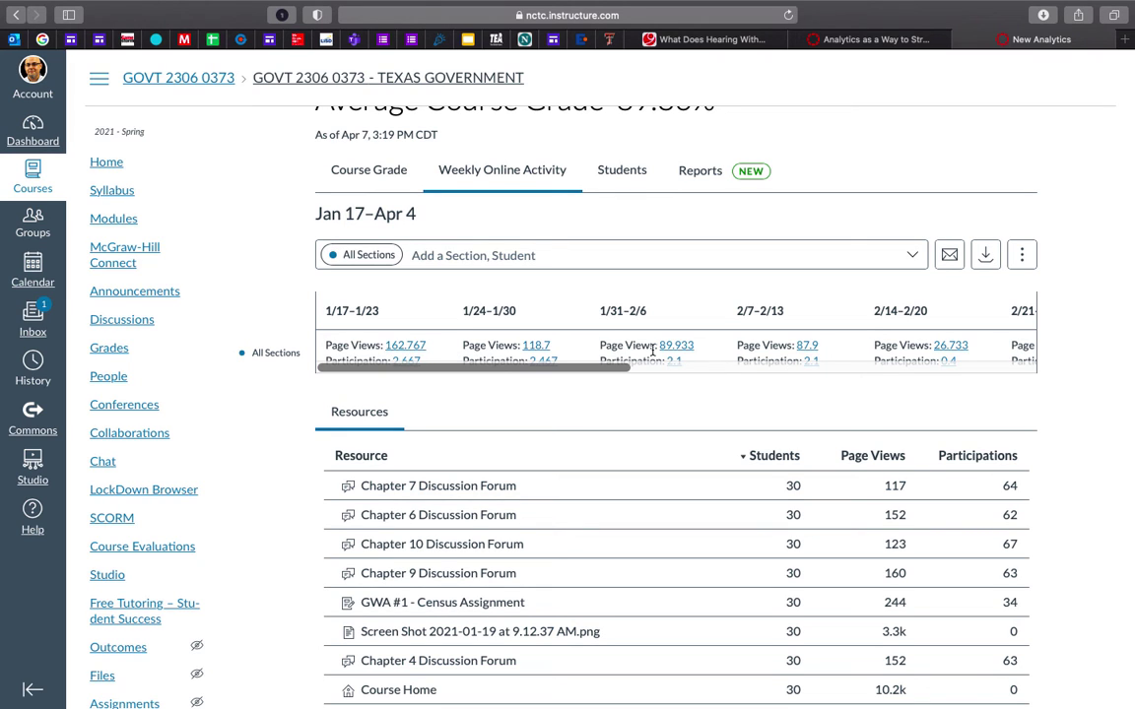
left_click(418, 350)
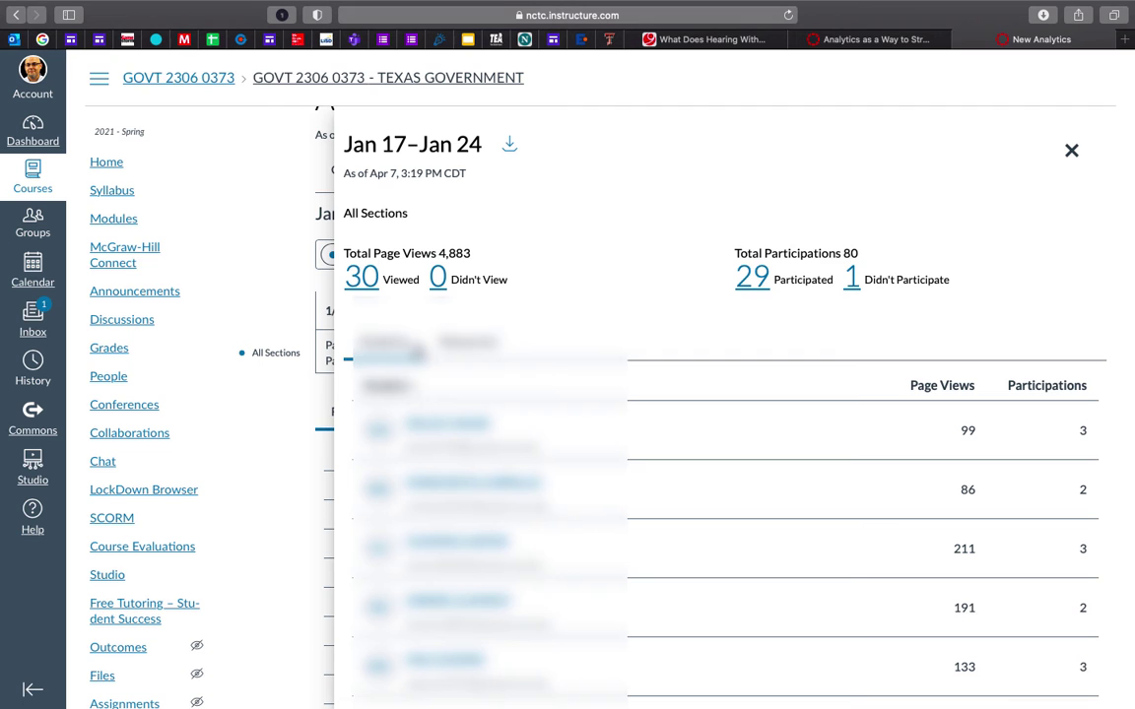
- Review each student's page views and participations for the week of Jan 17–Jan 24, through the end of the first page
scroll(635, 413, "down", 2)
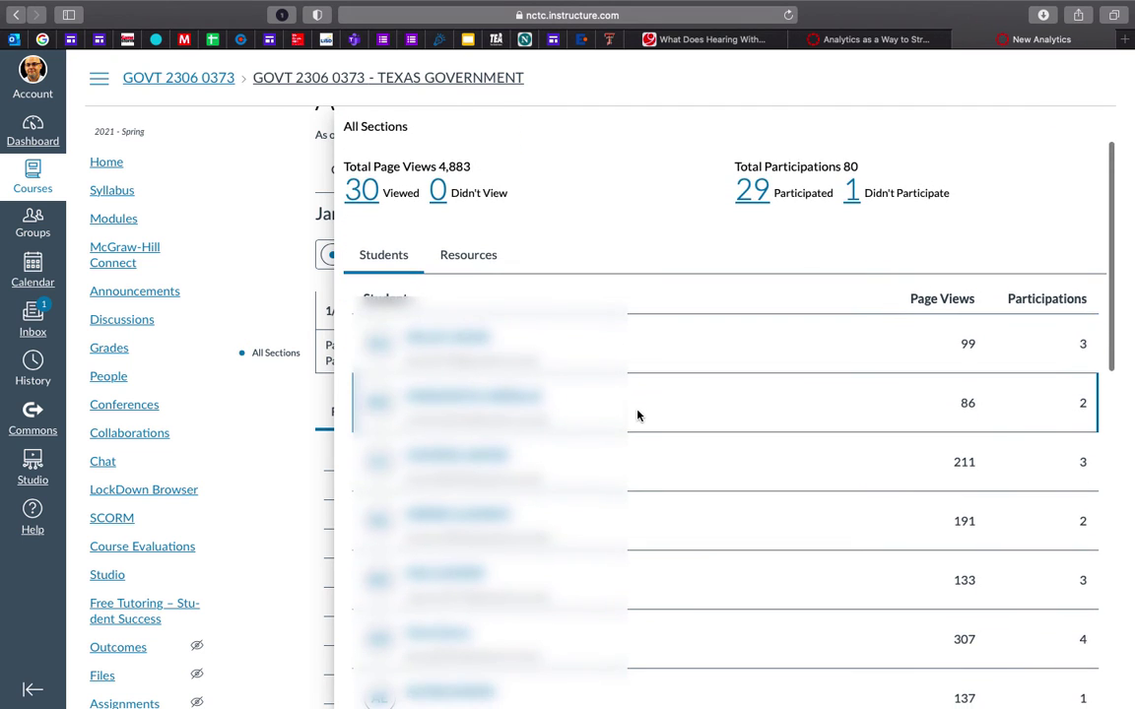
scroll(637, 416, "up", 2)
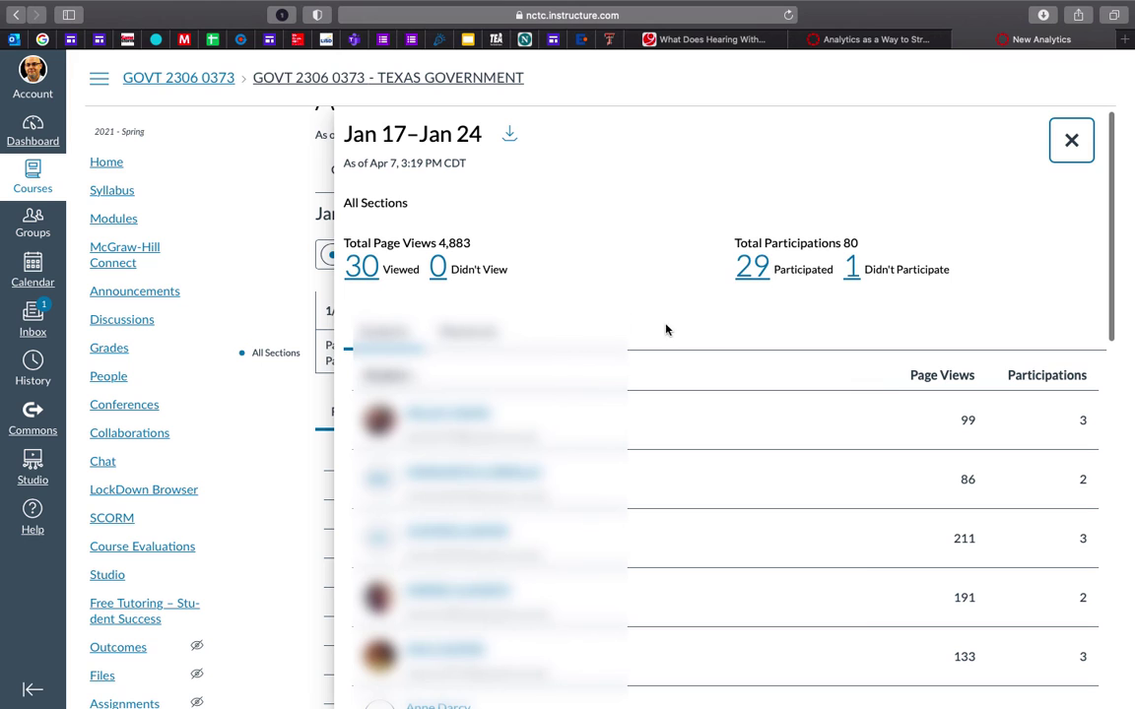
scroll(512, 325, "down", 1)
scroll(355, 295, "up", 2)
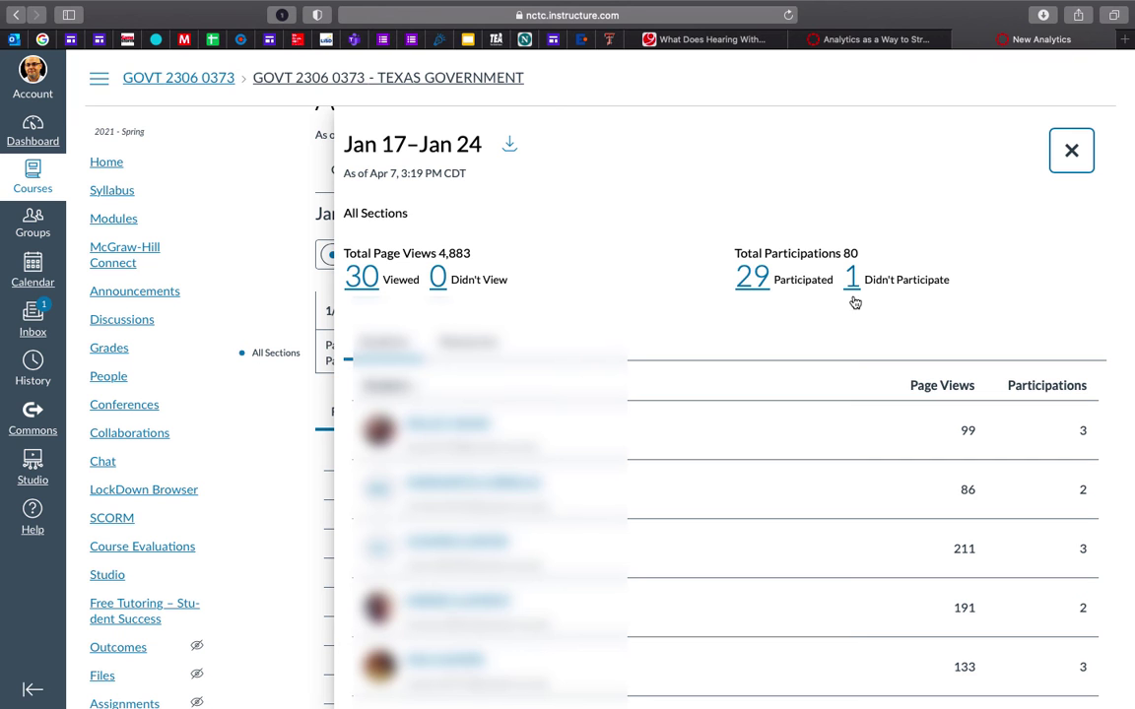
scroll(787, 399, "down", 3)
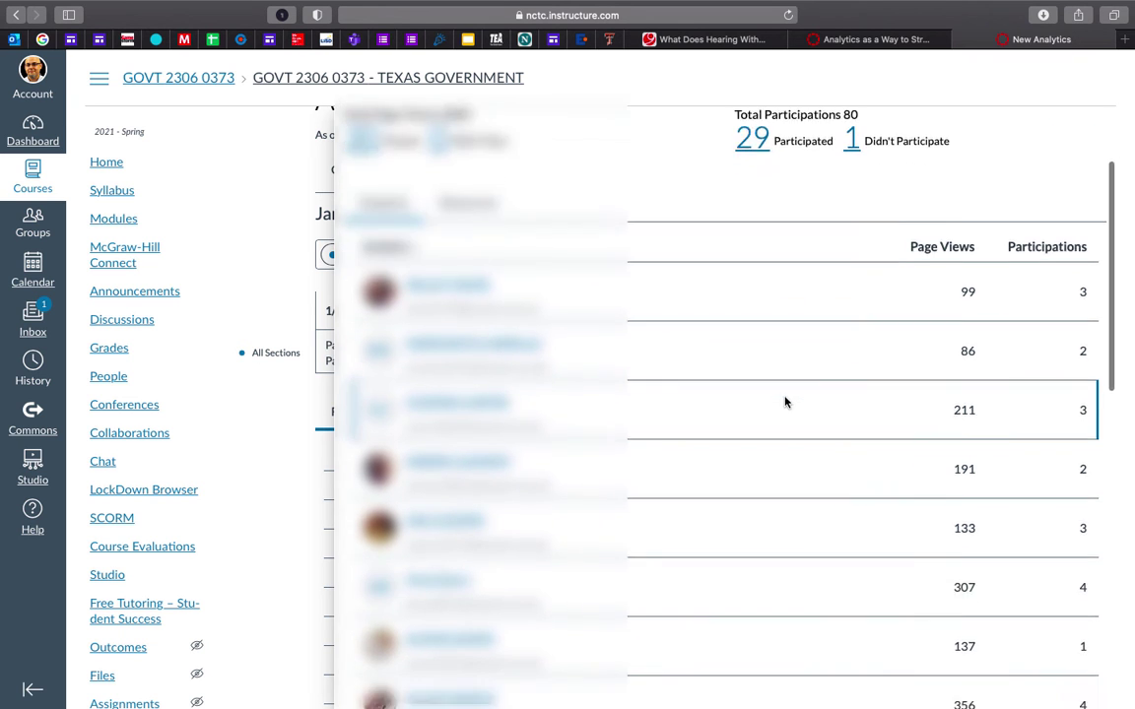
scroll(785, 401, "down", 10)
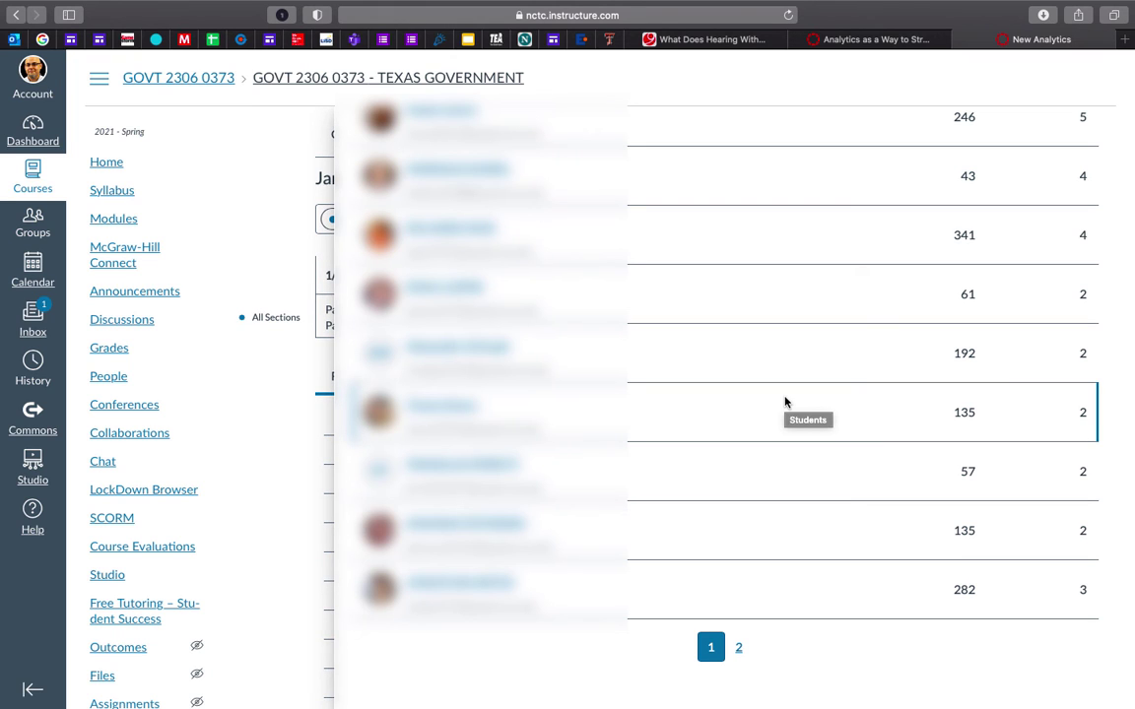
- Show page 2 of the week's student list and check the remaining students for missing participations
left_click(739, 650)
scroll(732, 524, "up", 2)
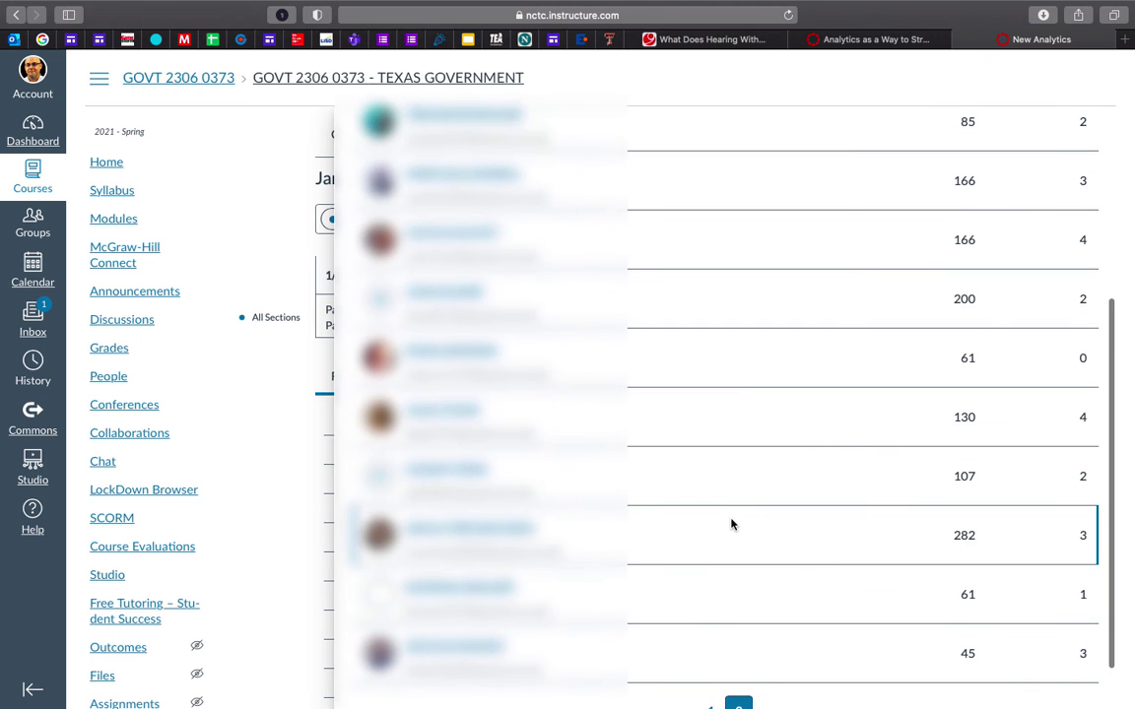
scroll(734, 382, "up", 1)
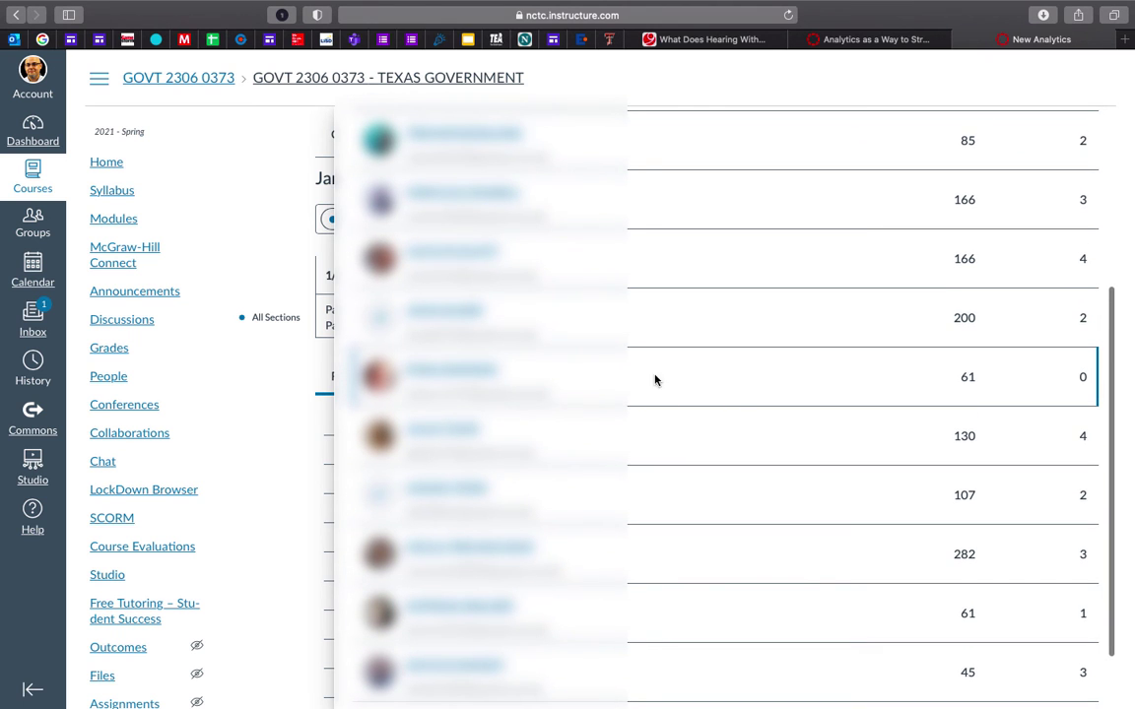
scroll(648, 379, "up", 5)
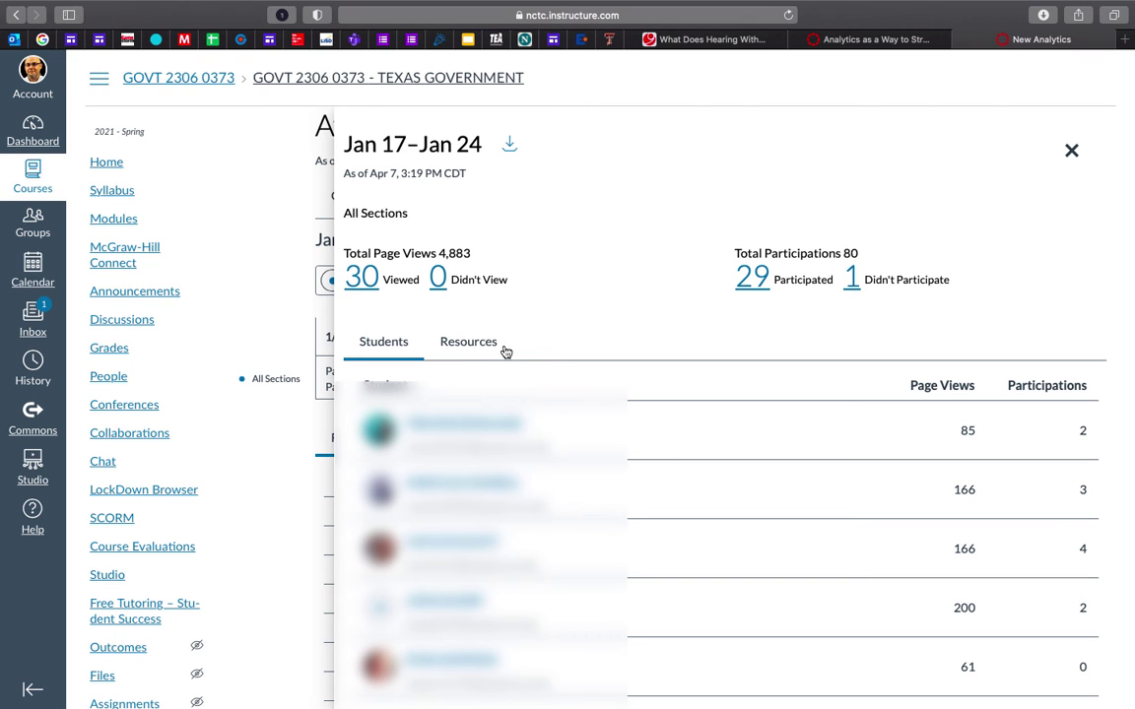
- Switch the week's details to Resources and review the students, page views and participations for each course resource on the first page
left_click(470, 345)
scroll(591, 360, "down", 2)
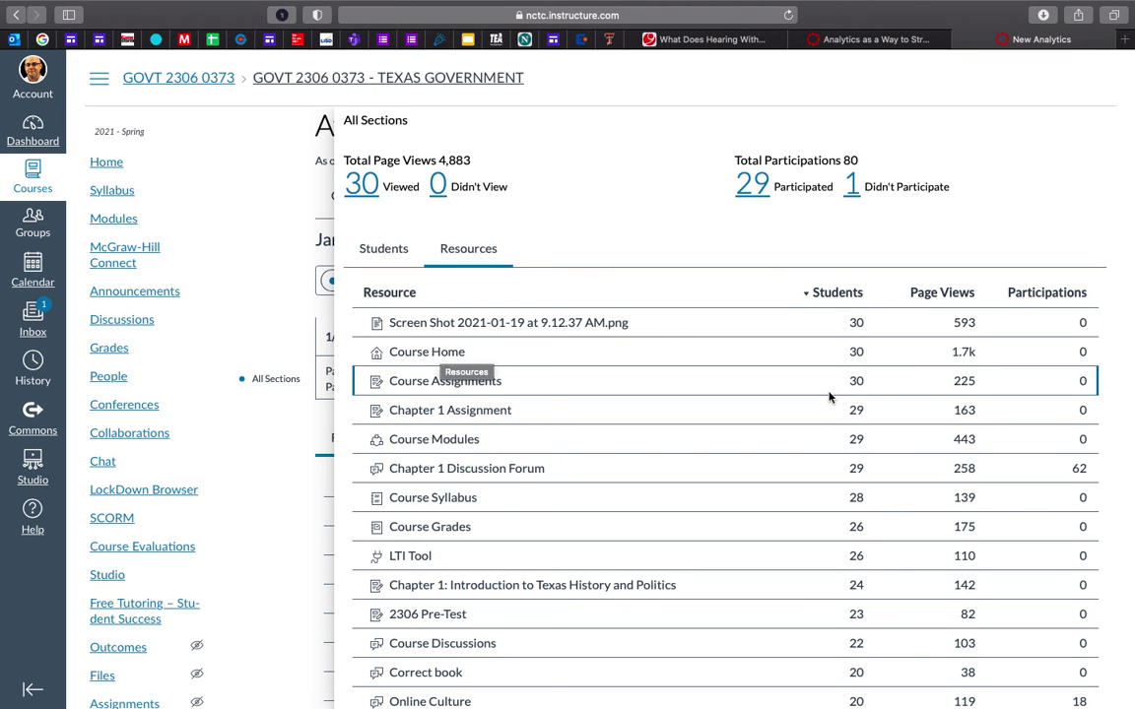
scroll(828, 397, "down", 4)
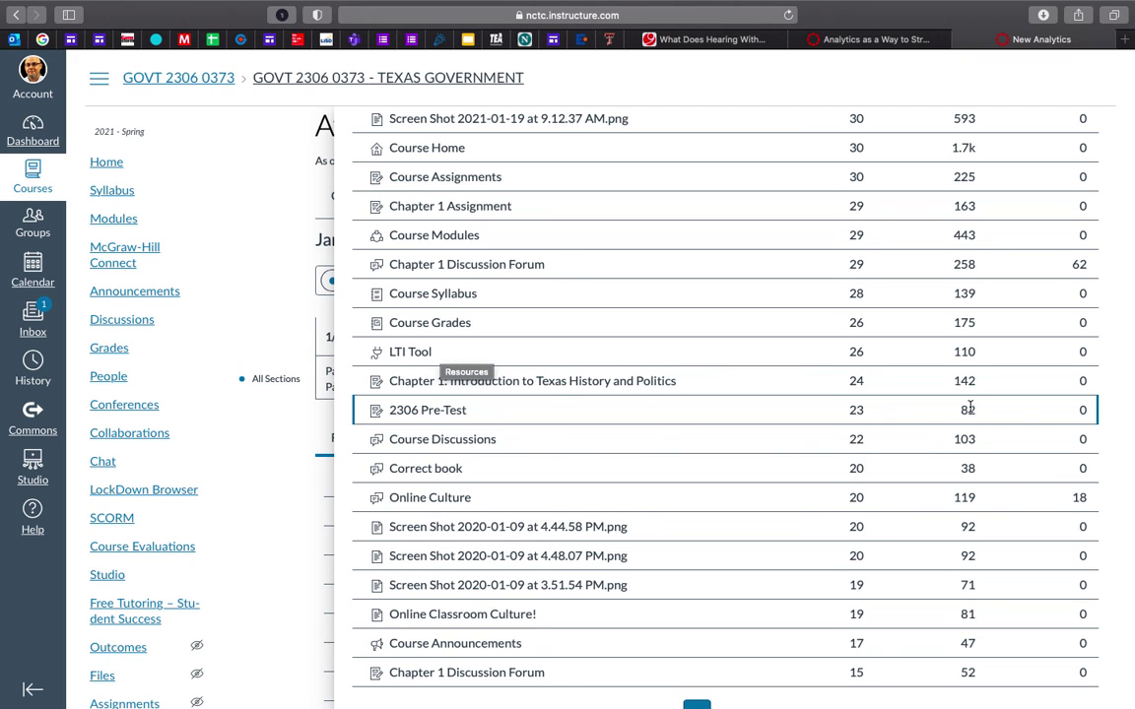
scroll(693, 478, "up", 4)
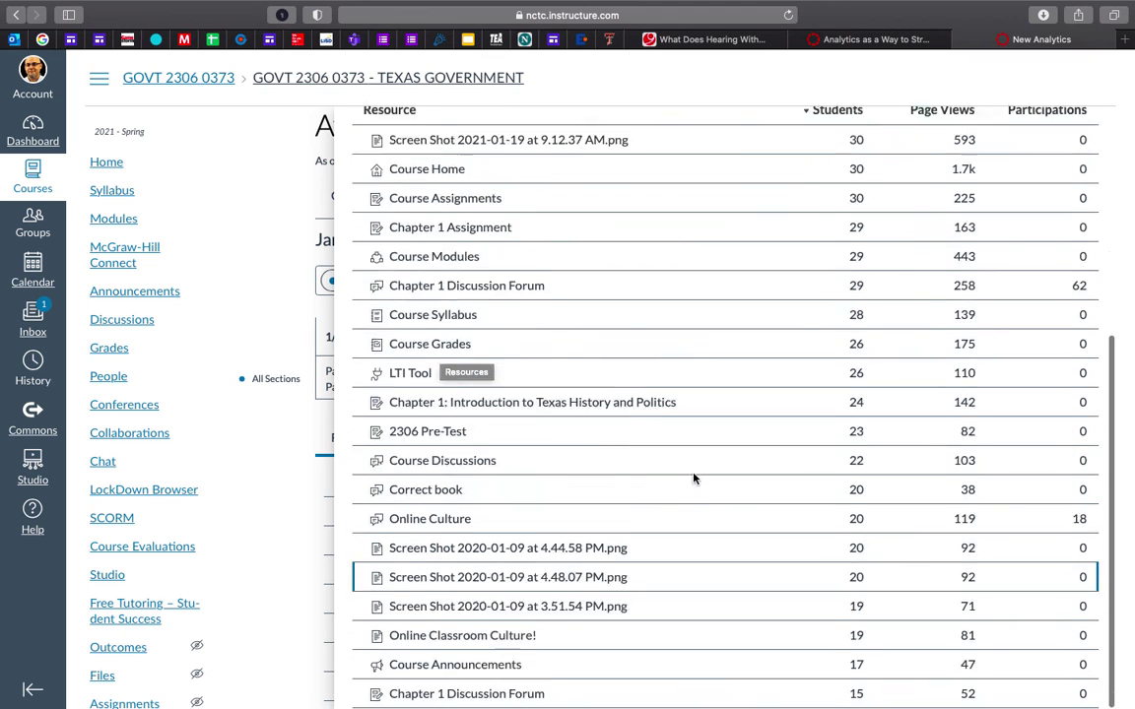
scroll(693, 479, "down", 3)
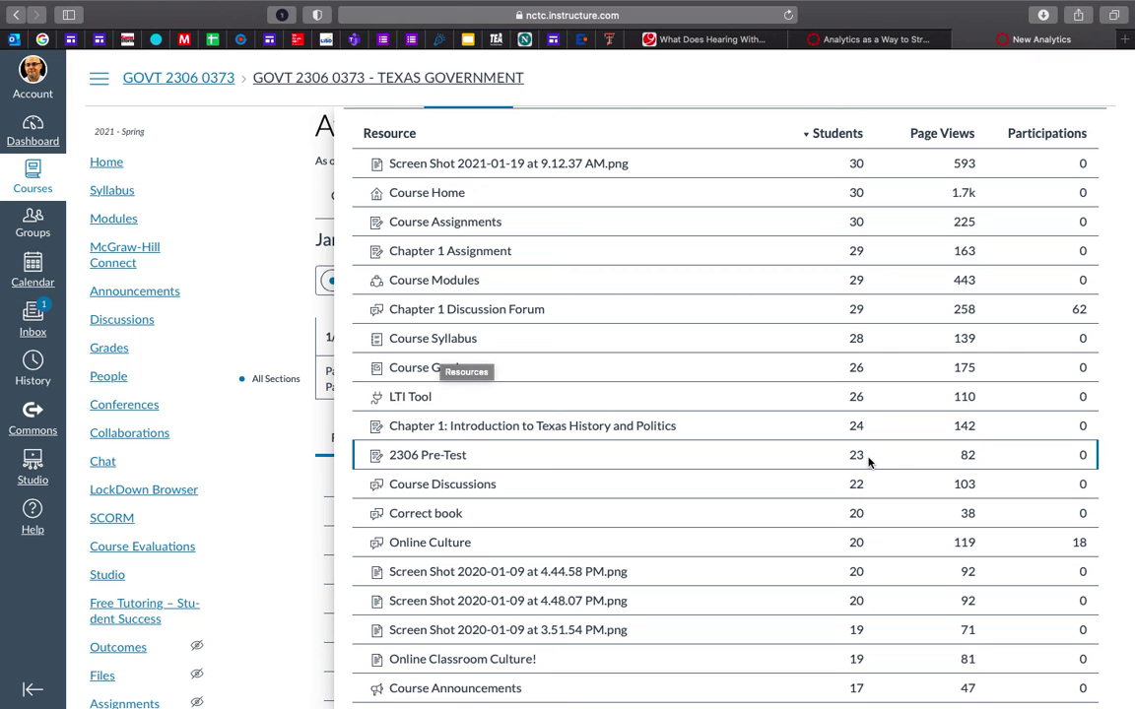
scroll(866, 571, "down", 3)
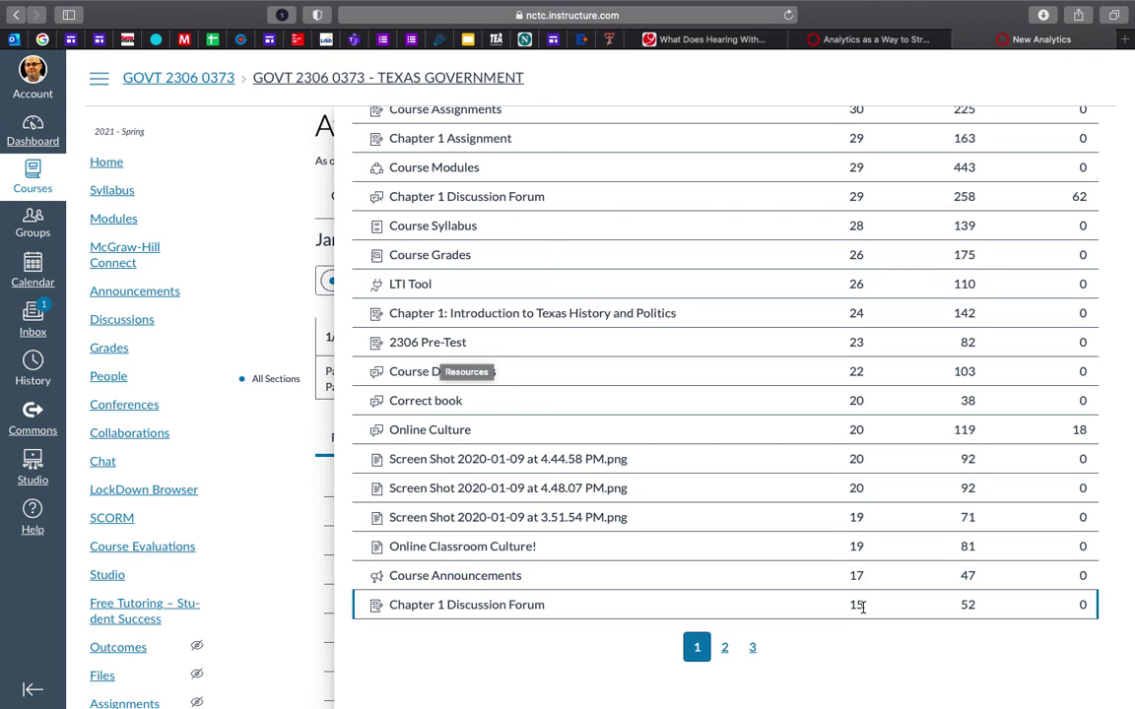
scroll(843, 456, "up", 10)
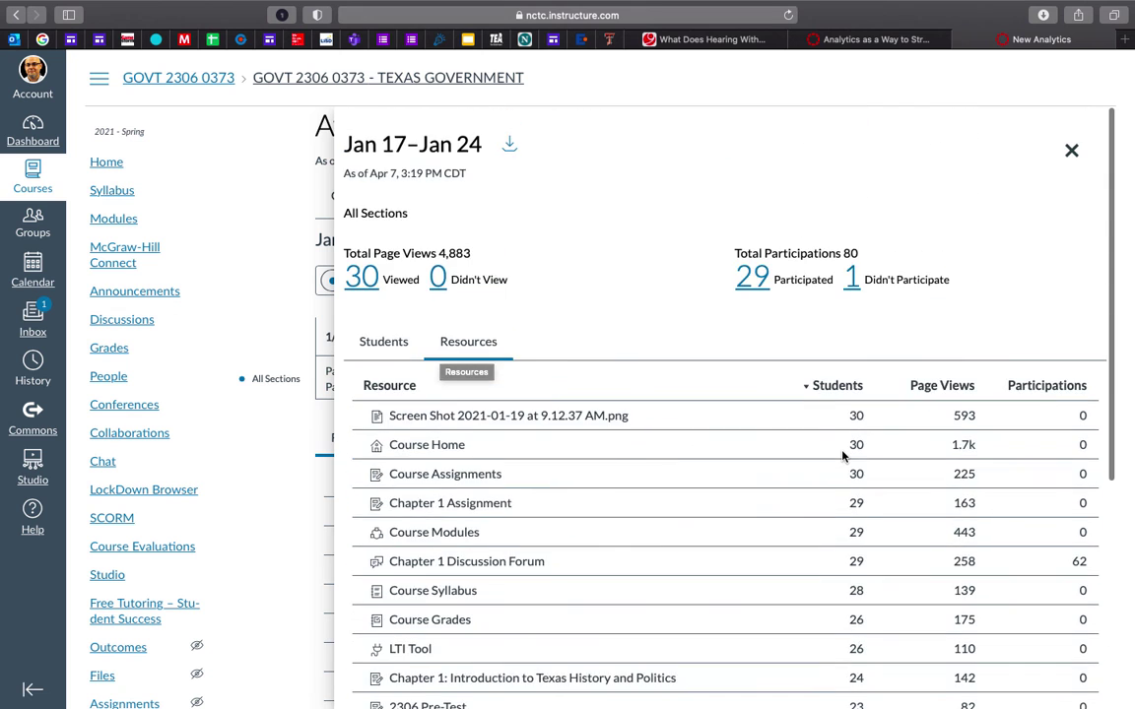